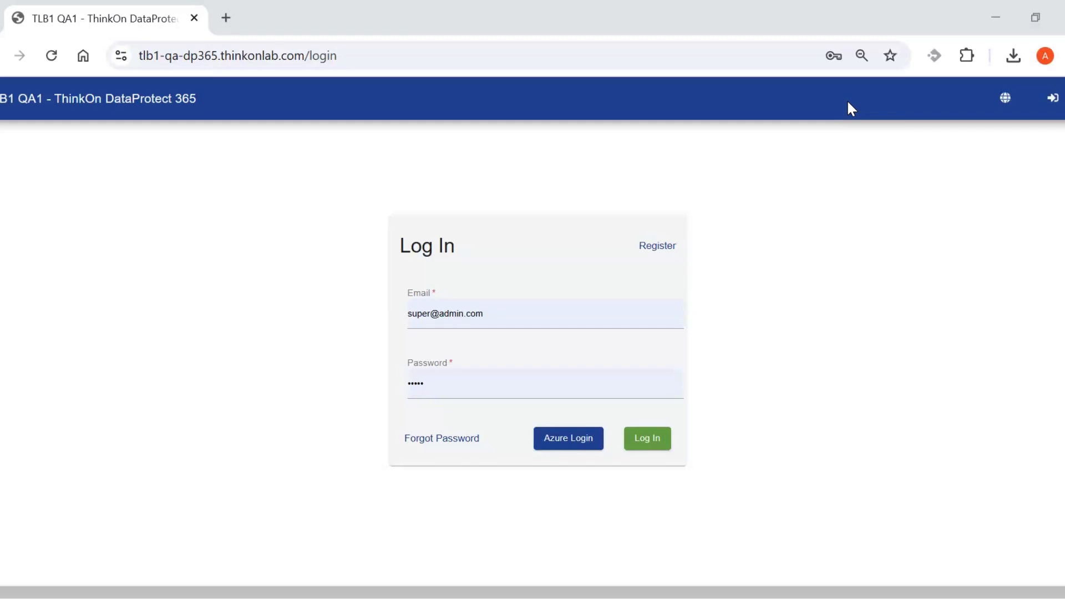
Sign in to the admin portal with the filled credentials and dismiss the password breach warning.
left_click(813, 275)
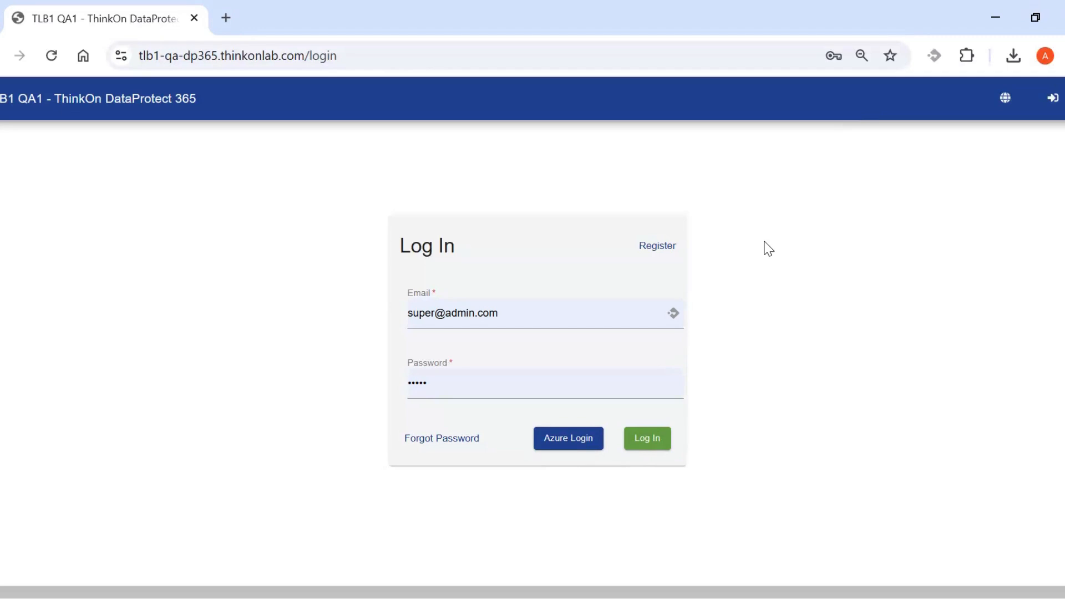
left_click(1005, 105)
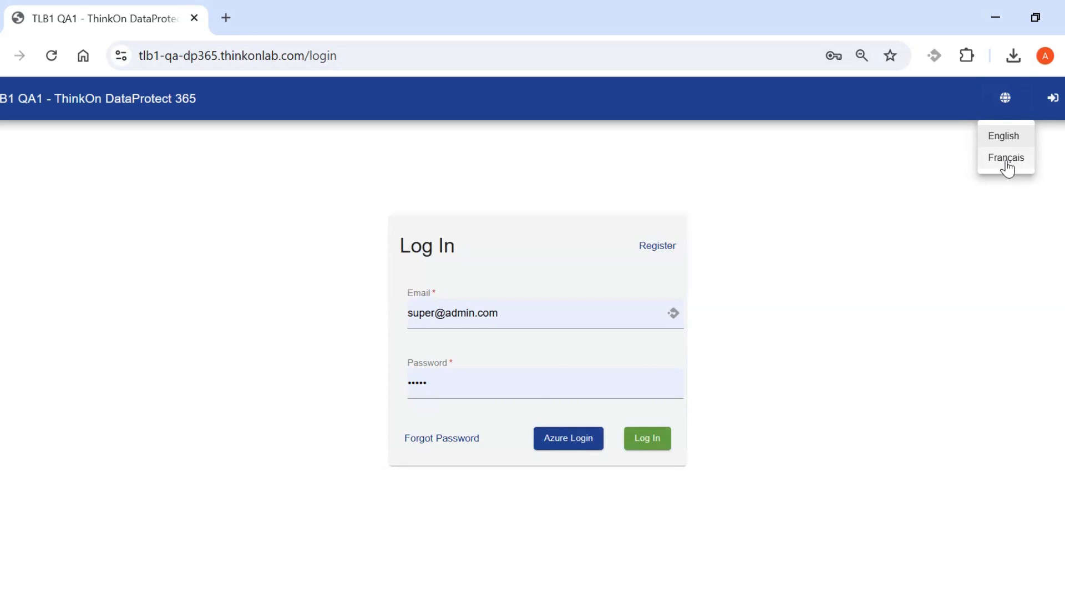
left_click(947, 276)
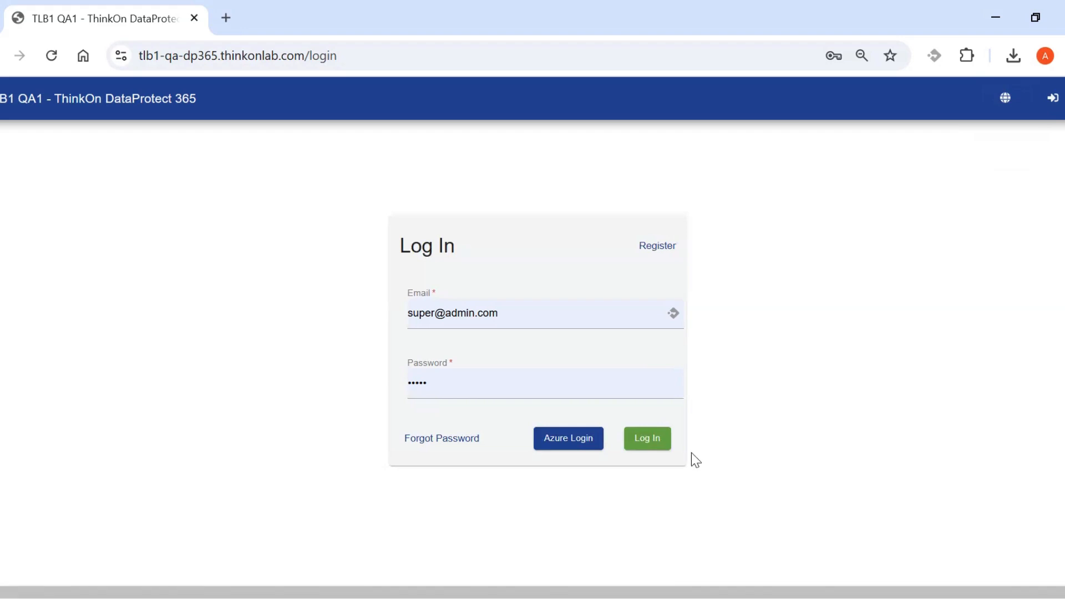
left_click(658, 447)
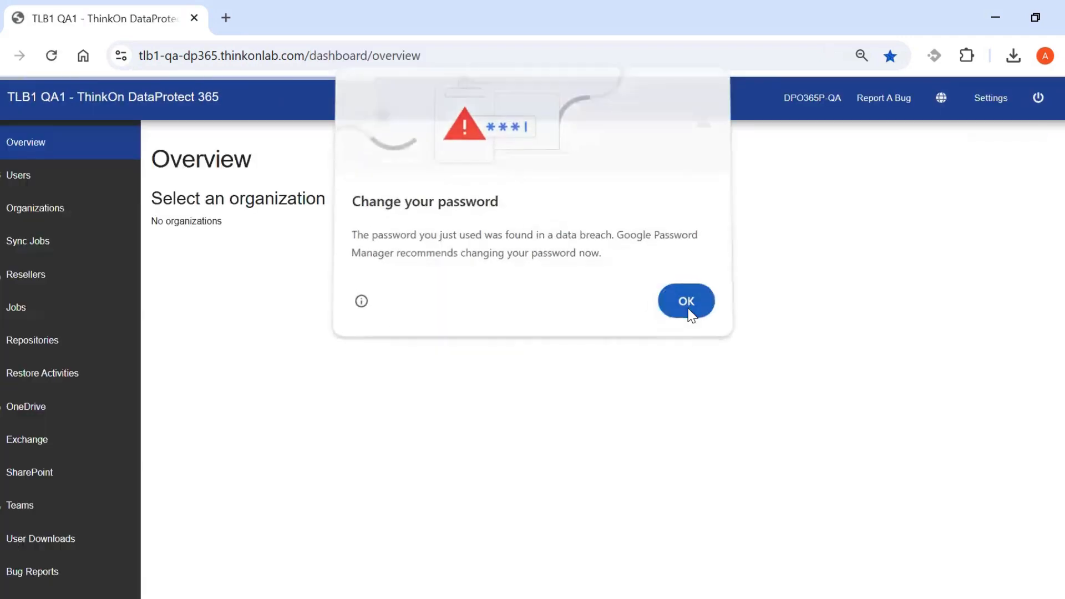
left_click(686, 307)
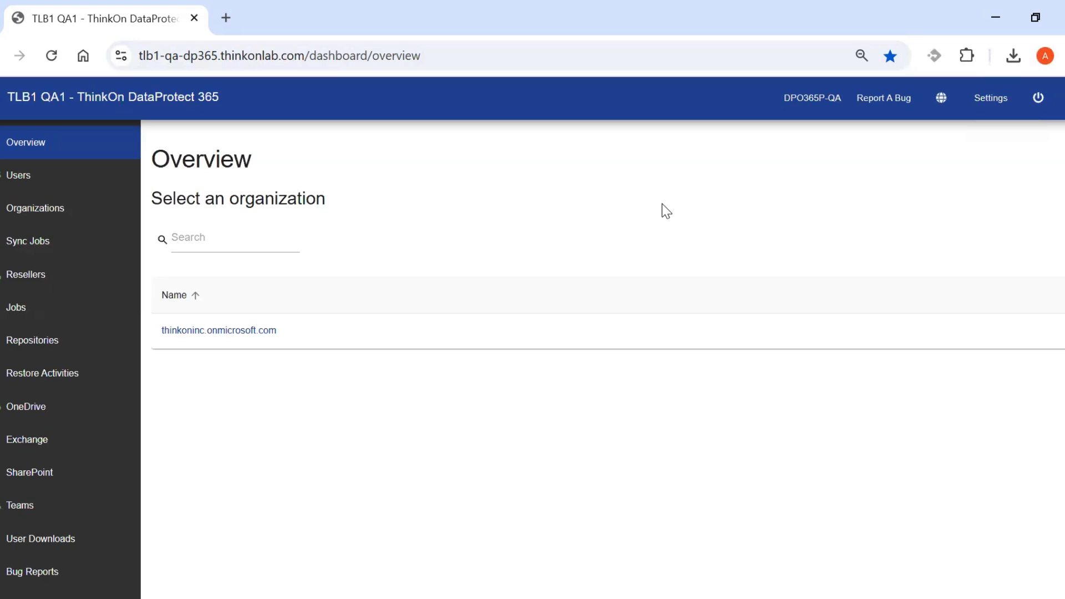
Open thinkoninc.onmicrosoft.com's dashboard and review its 10 backup jobs, 8 repositories and 48.7 GB used.
left_click(256, 331)
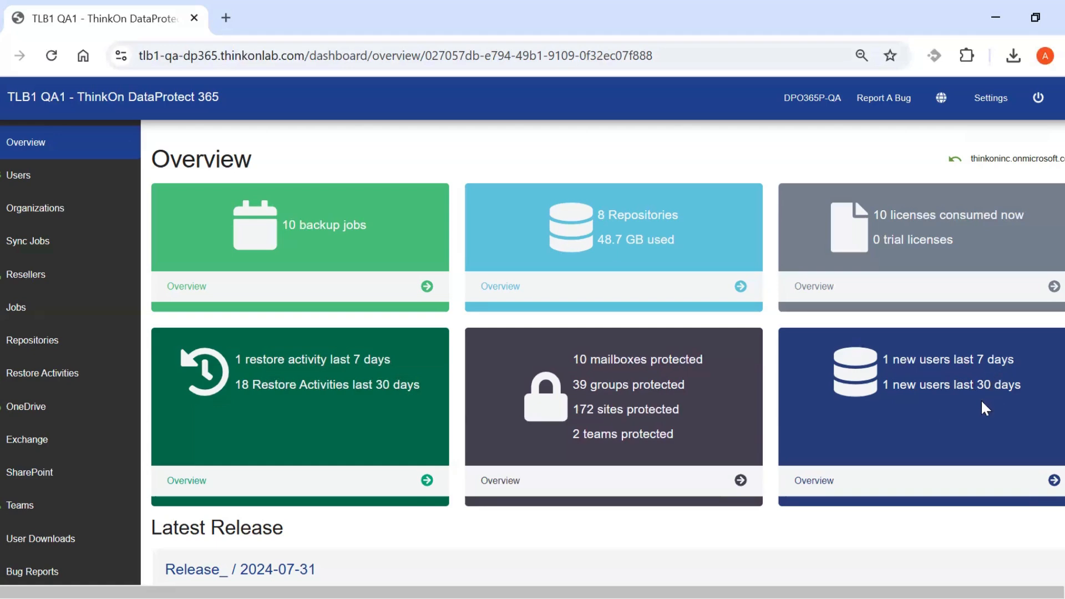
scroll(1057, 443, "down", 1)
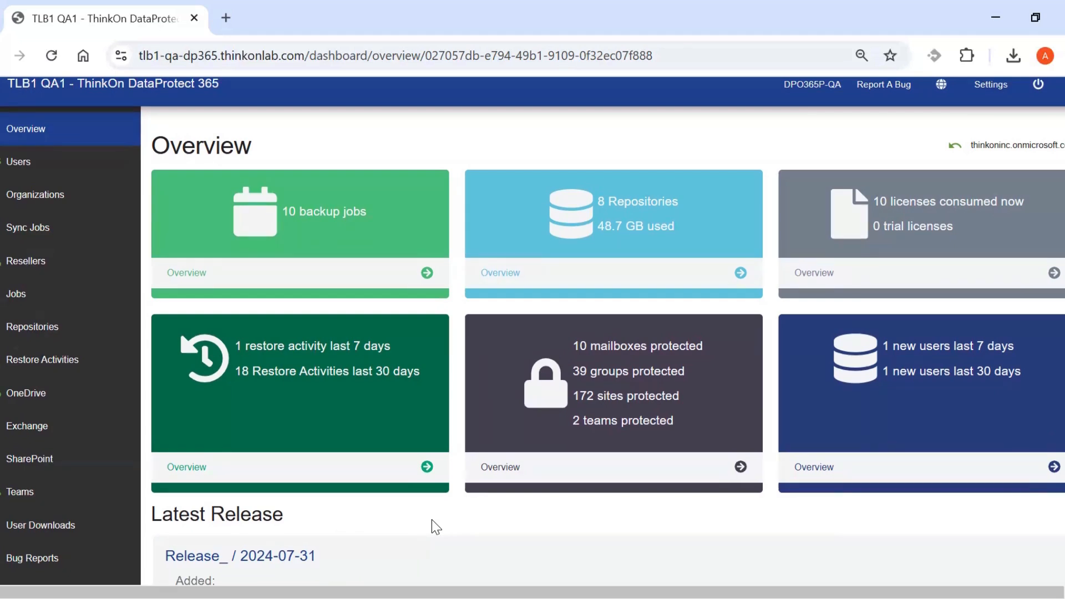
scroll(436, 527, "up", 1)
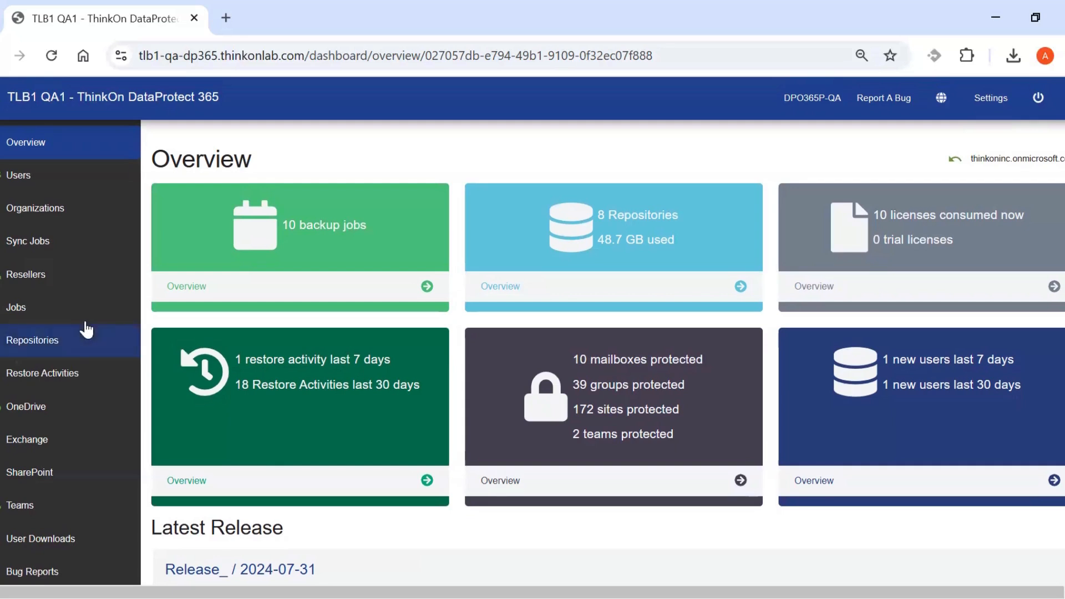
Show the thinkoninc.onmicrosoft.com backup jobs and look through its 10 jobs' statuses.
left_click(34, 311)
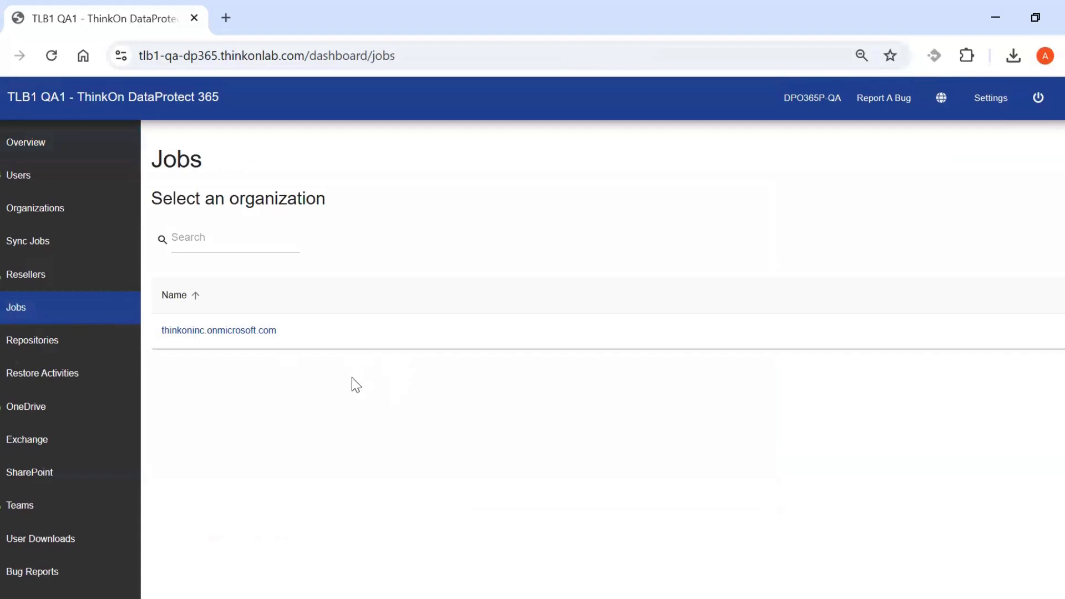
left_click(237, 332)
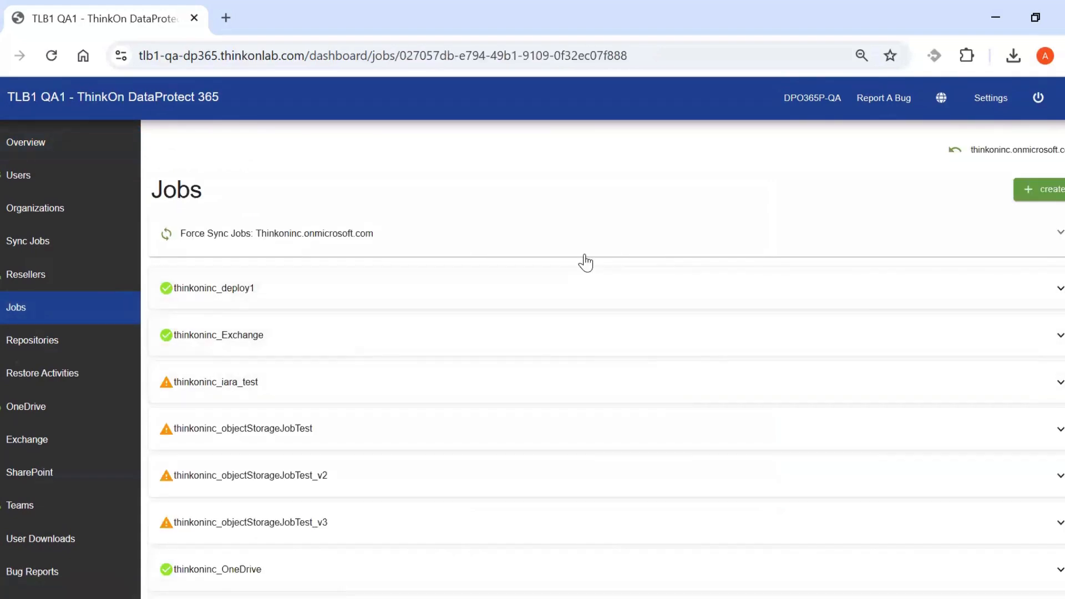
scroll(583, 265, "down", 3)
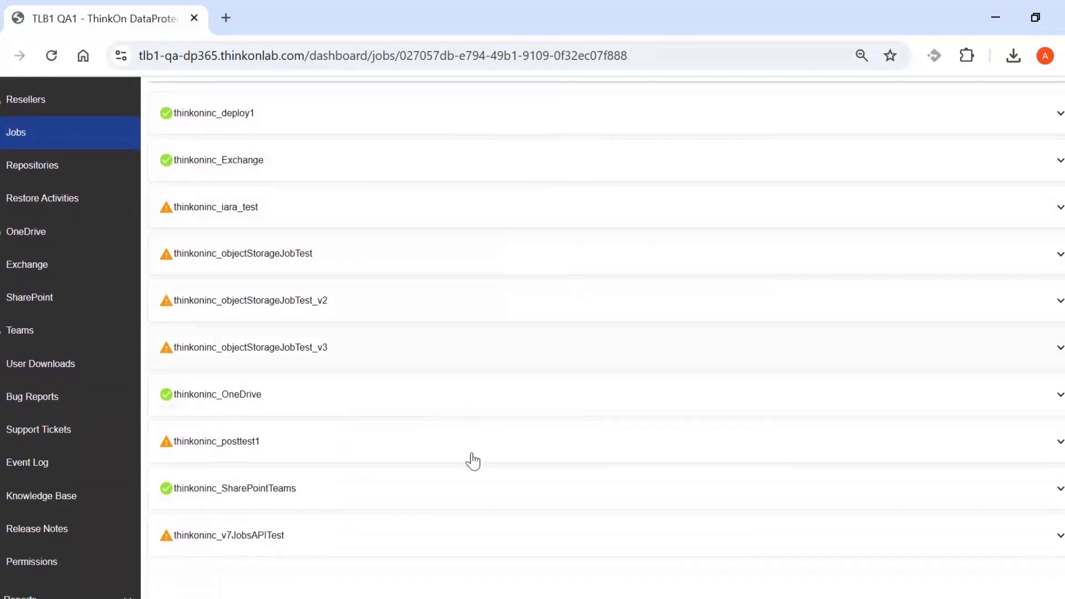
scroll(532, 493, "up", 3)
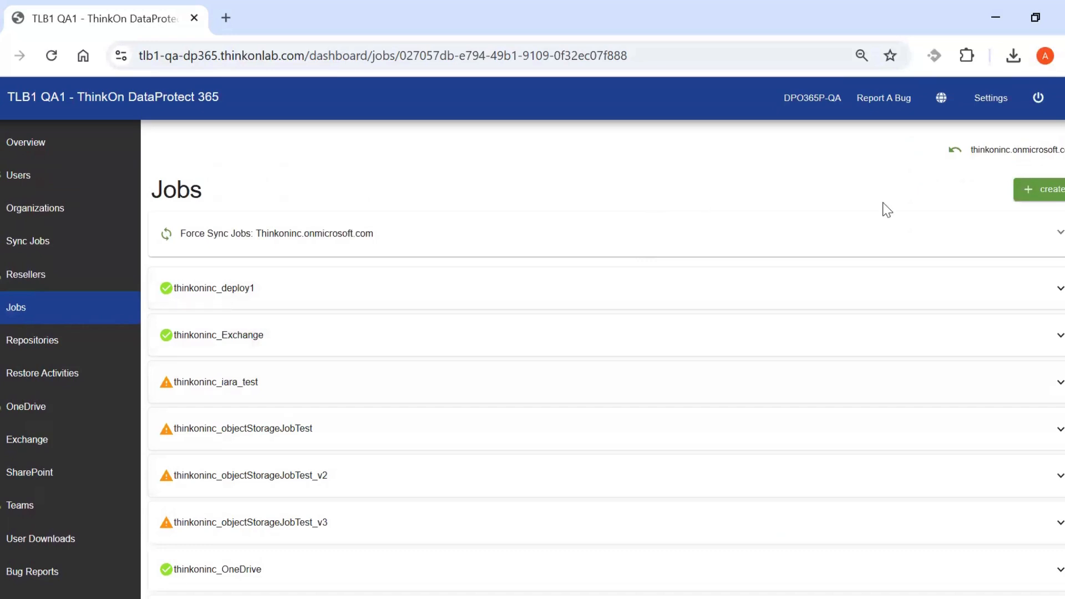
Create a job named thinkoninc_Exchange01 described 'This is specifically for backing up Exchange mailboxes'.
left_click(1040, 195)
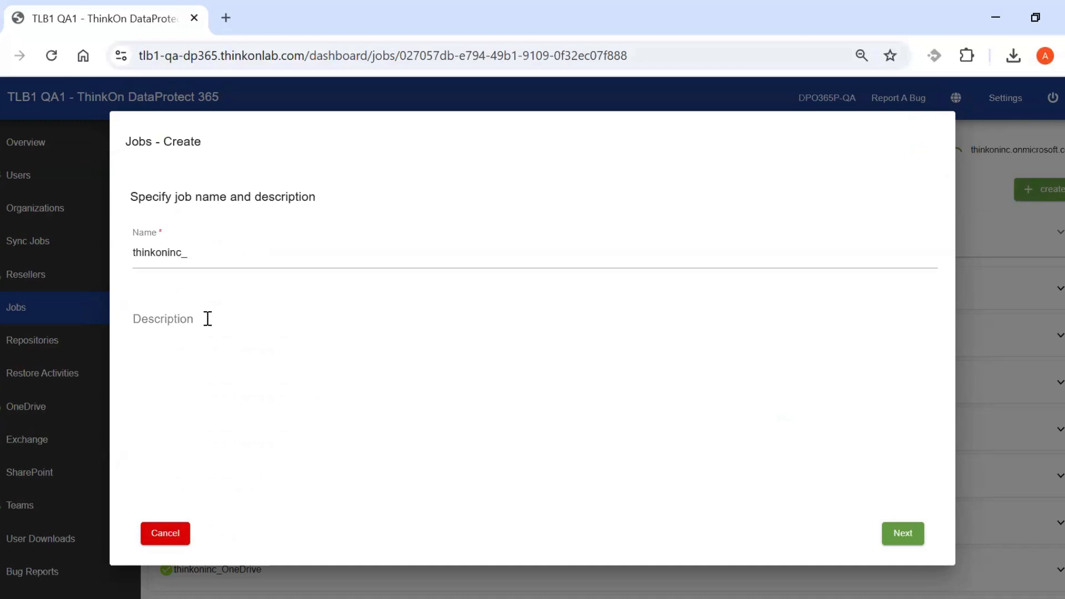
left_click(238, 253)
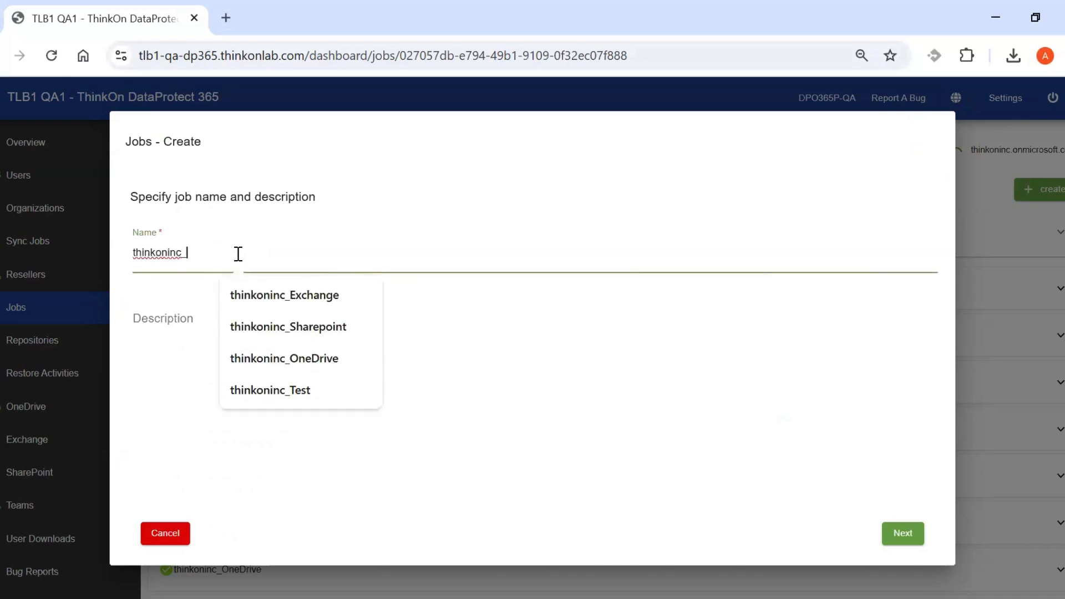
type("Exchange01")
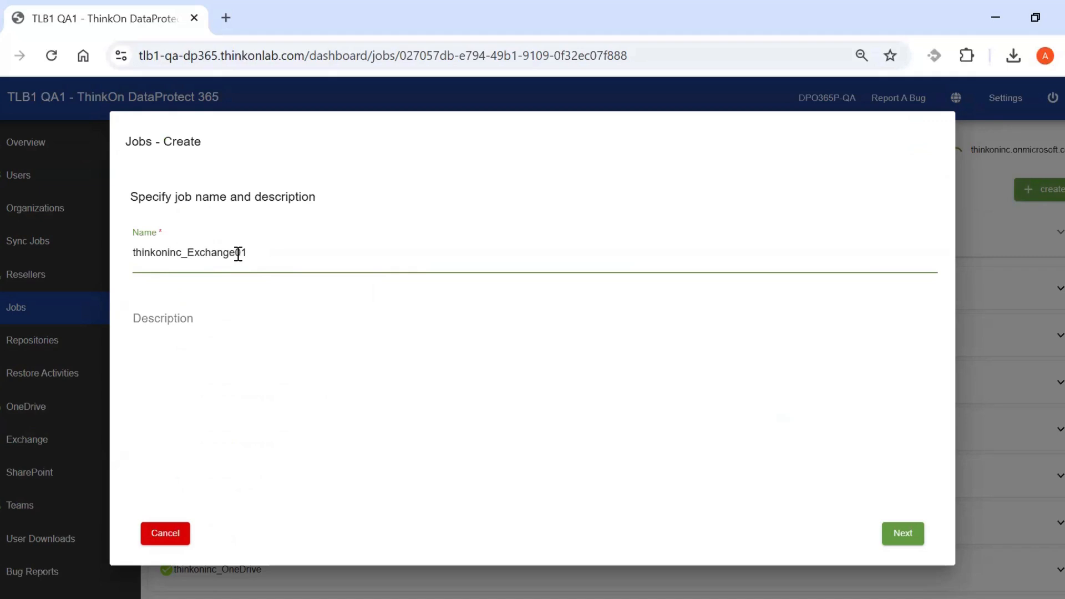
left_click(223, 317)
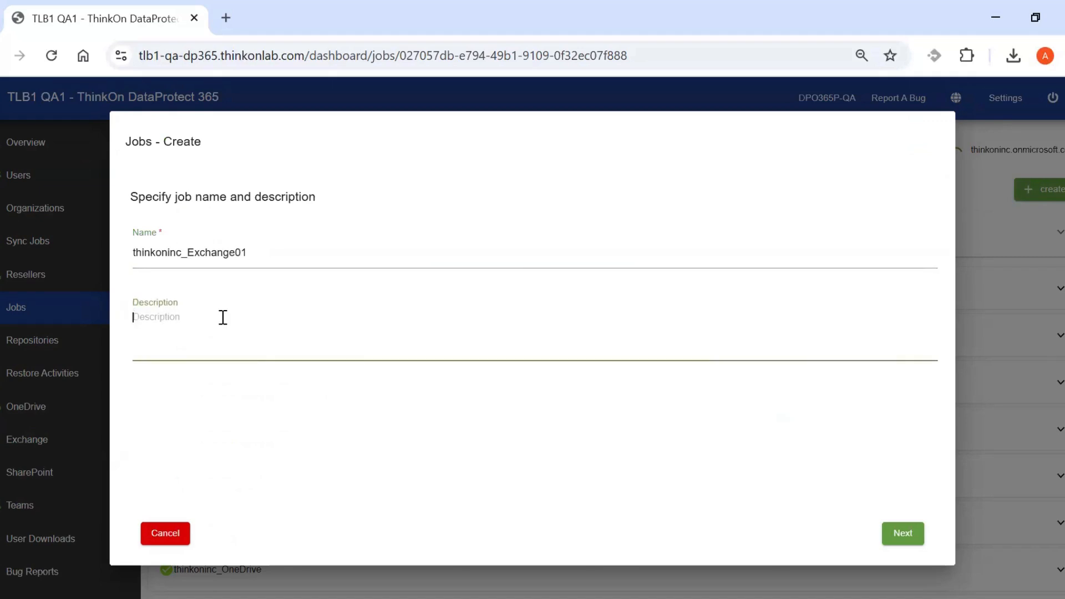
type("This is specif")
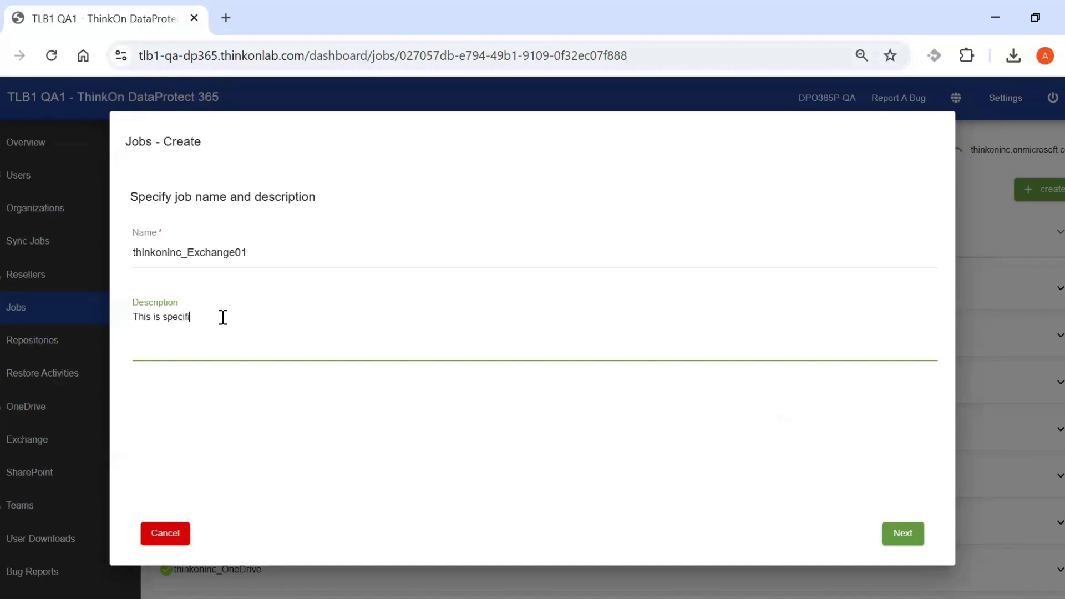
type("ically for backing up Exchange mailboxes")
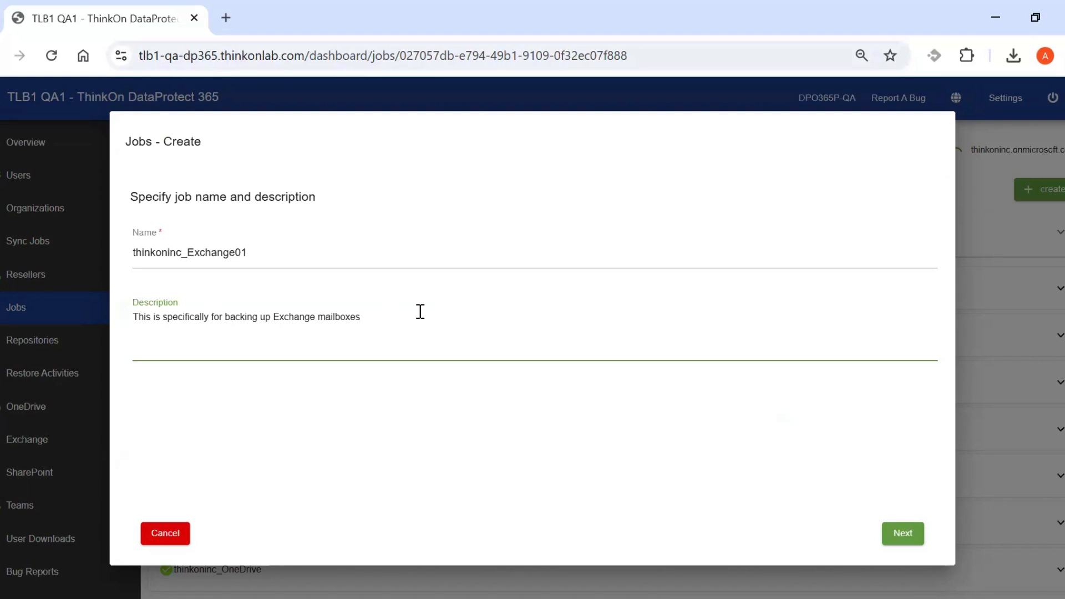
left_click(900, 534)
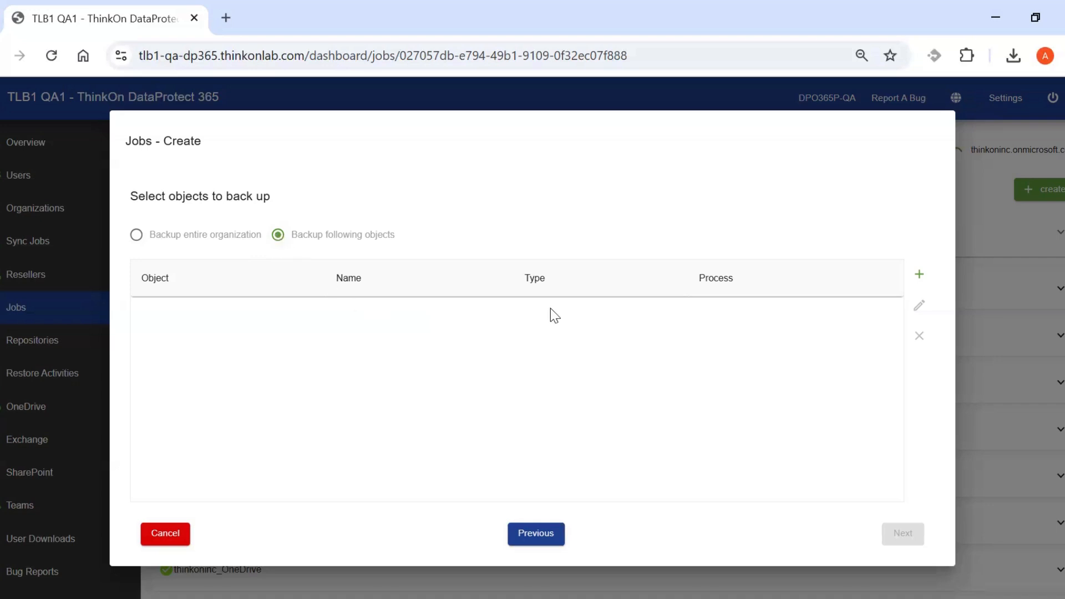
Add the thinkoninc.onmicrosoft.com organization as a backup object and select its entry.
left_click(919, 274)
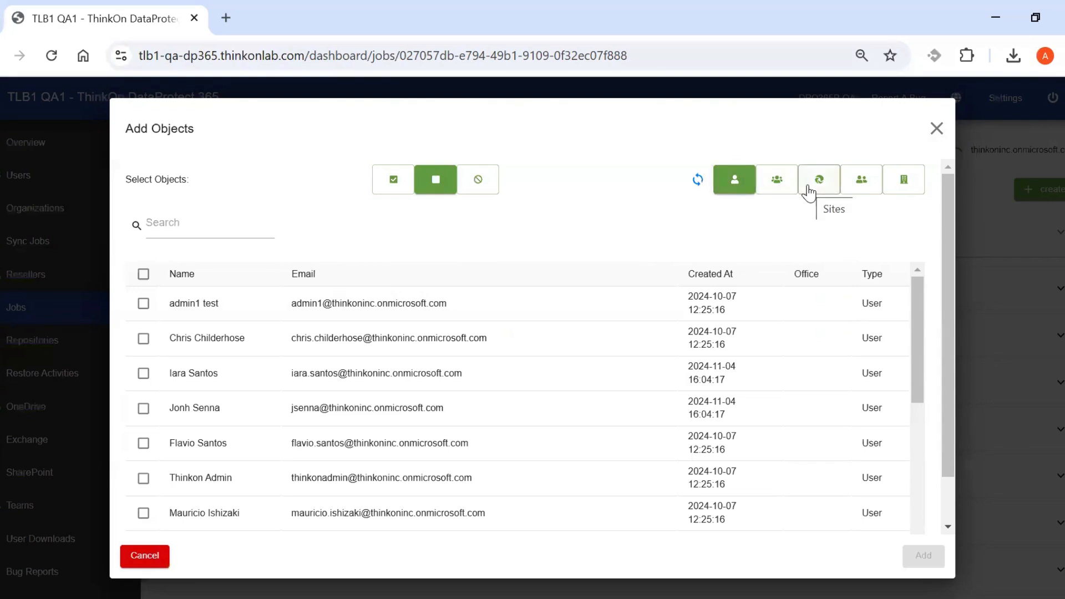
left_click(904, 186)
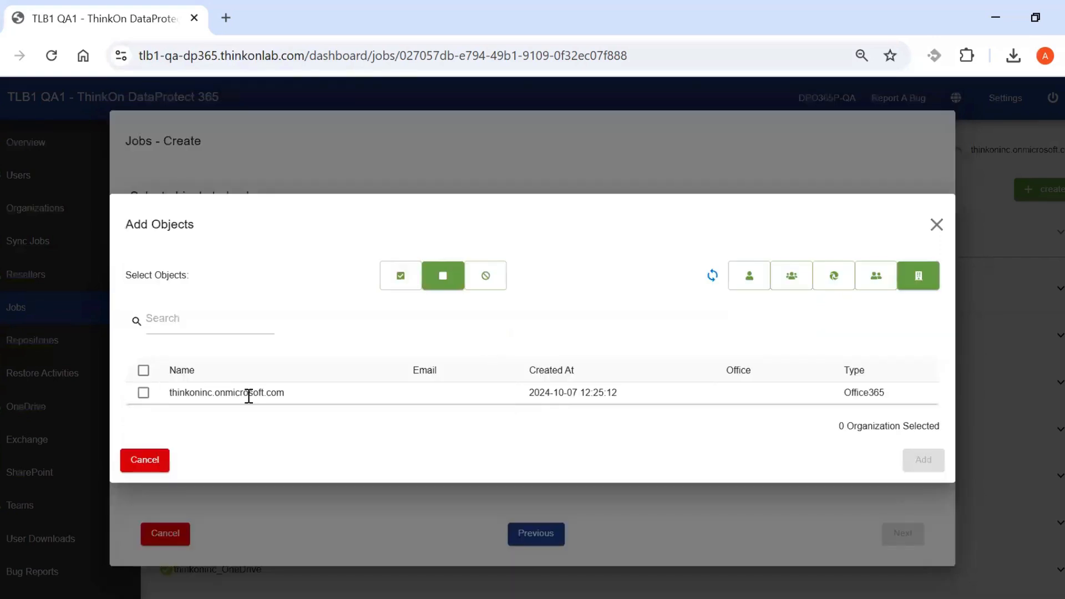
left_click(143, 394)
left_click(915, 459)
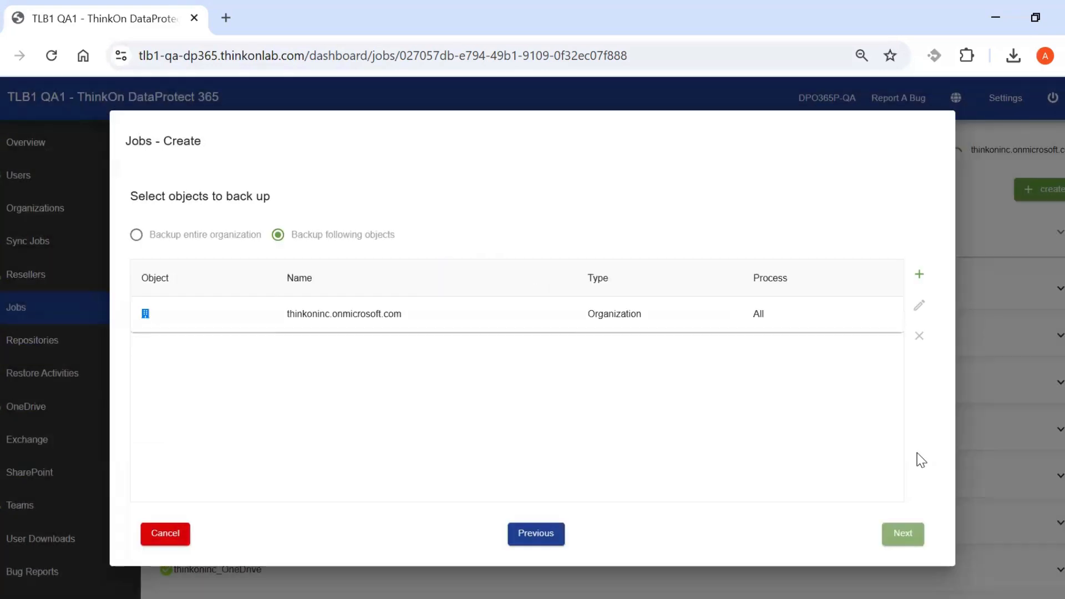
left_click(731, 314)
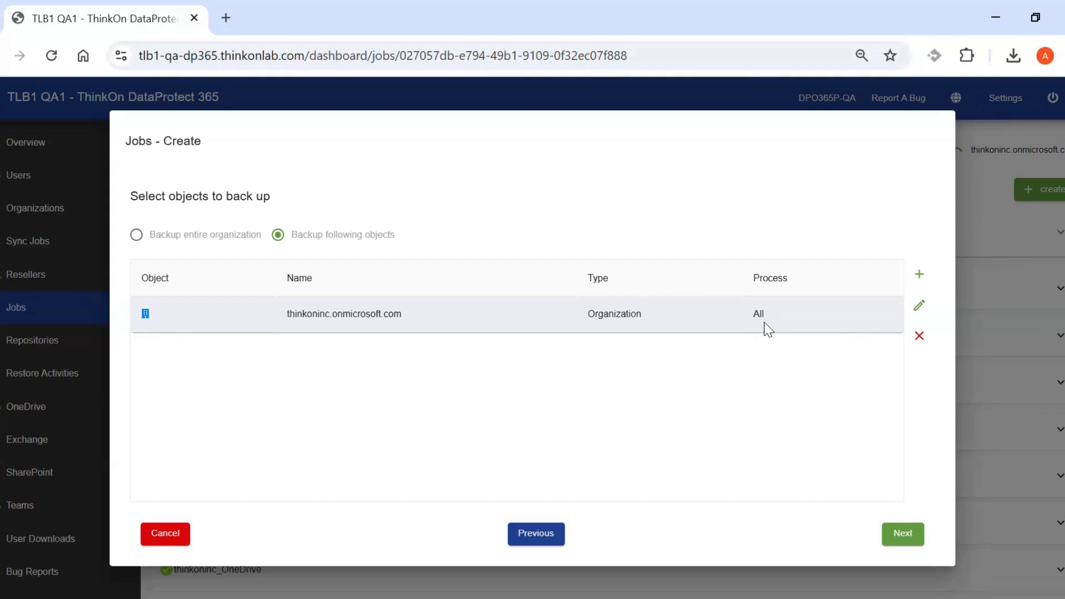
Exclude Teams, SharePoint and OneDrive so the organization processes only Exchange and Archive.
left_click(920, 309)
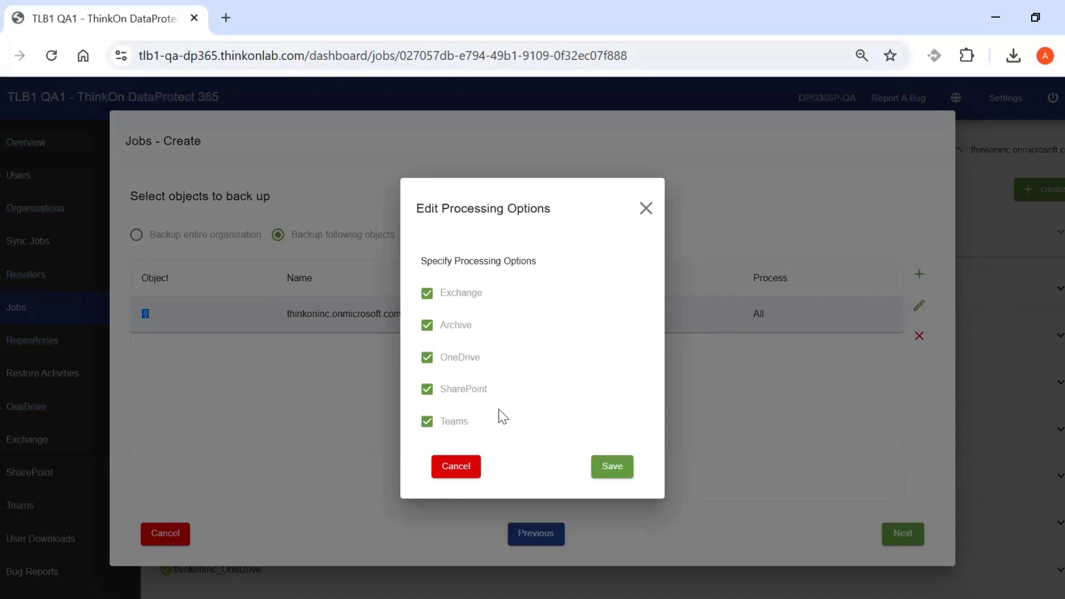
left_click(426, 422)
left_click(427, 390)
left_click(427, 359)
left_click(604, 469)
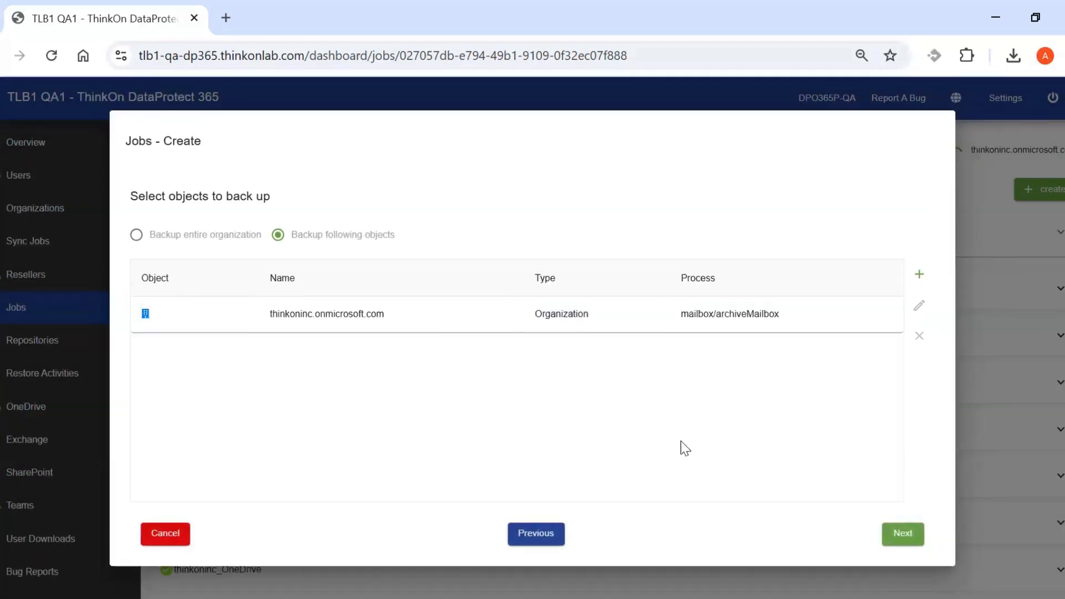
Advance the job wizard to the exclusions step, leaving nothing excluded.
left_click(905, 536)
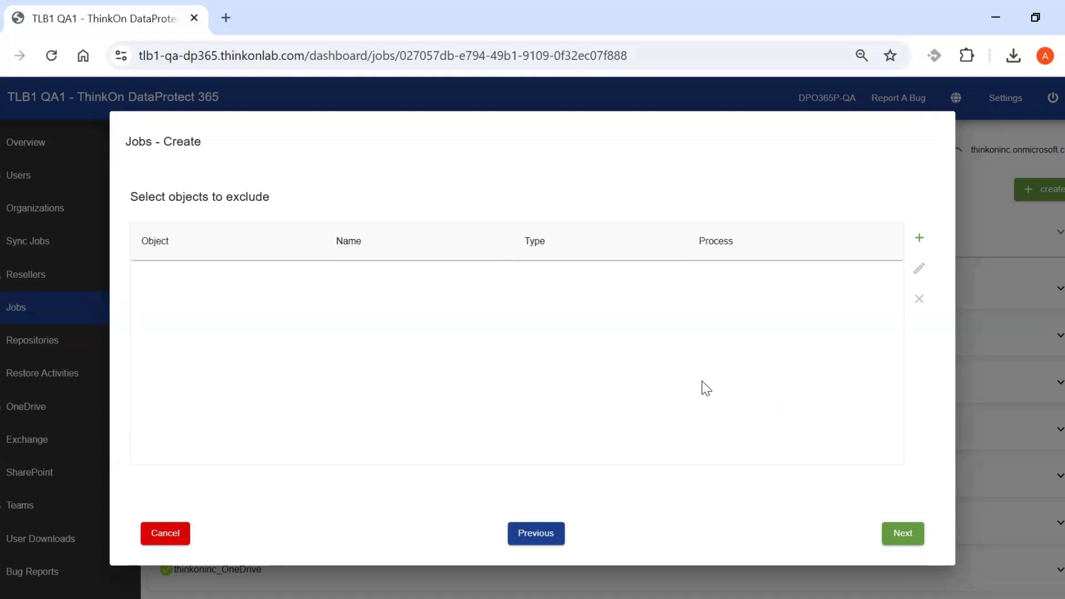
Give the repository a 1 Year yearly retention and proceed to scheduling options.
left_click(903, 537)
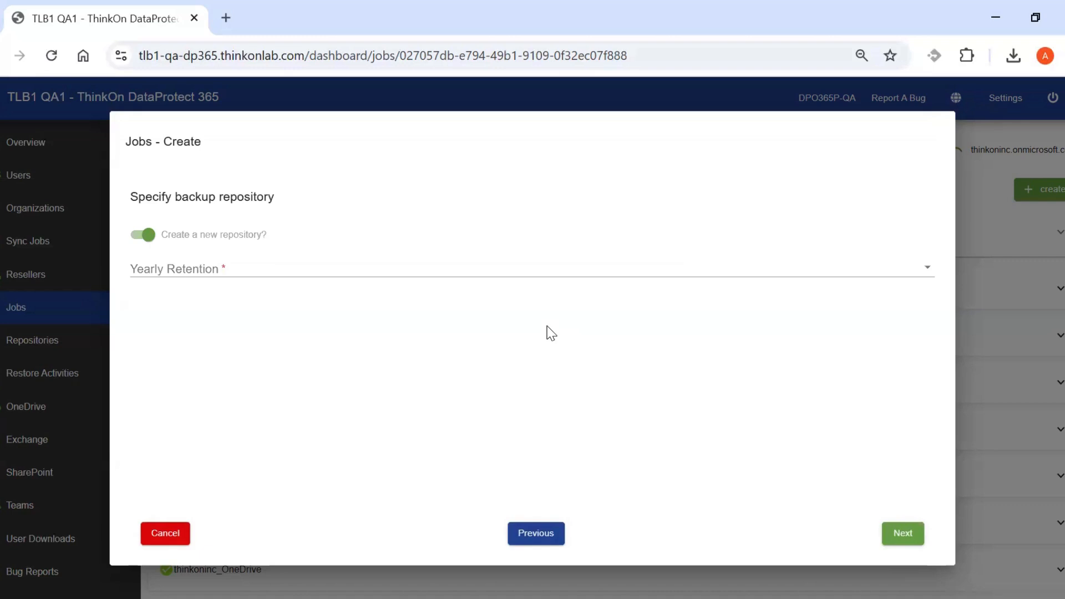
left_click(528, 274)
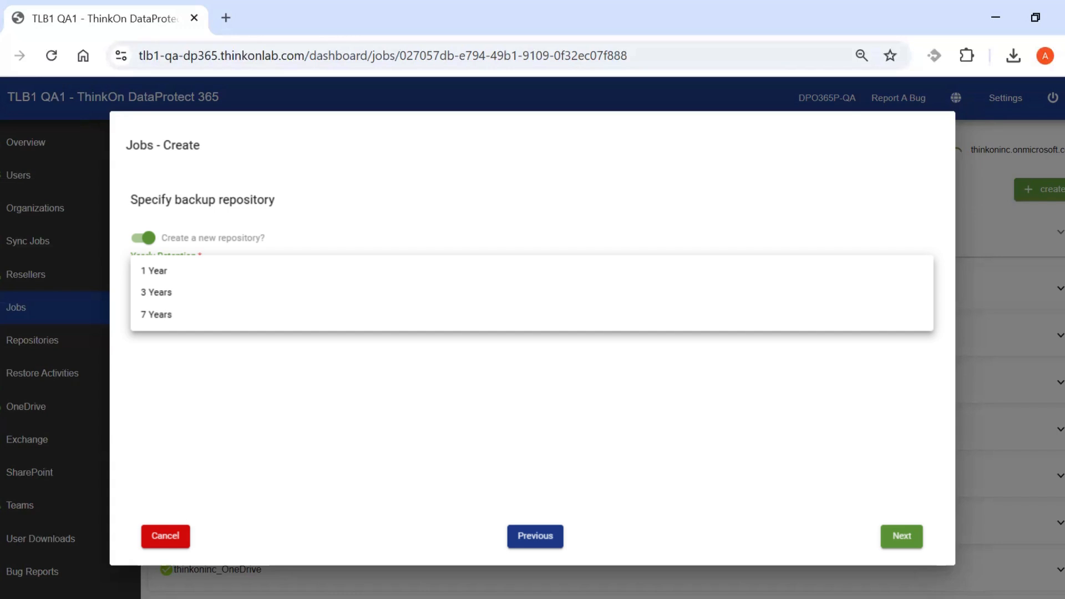
left_click(153, 271)
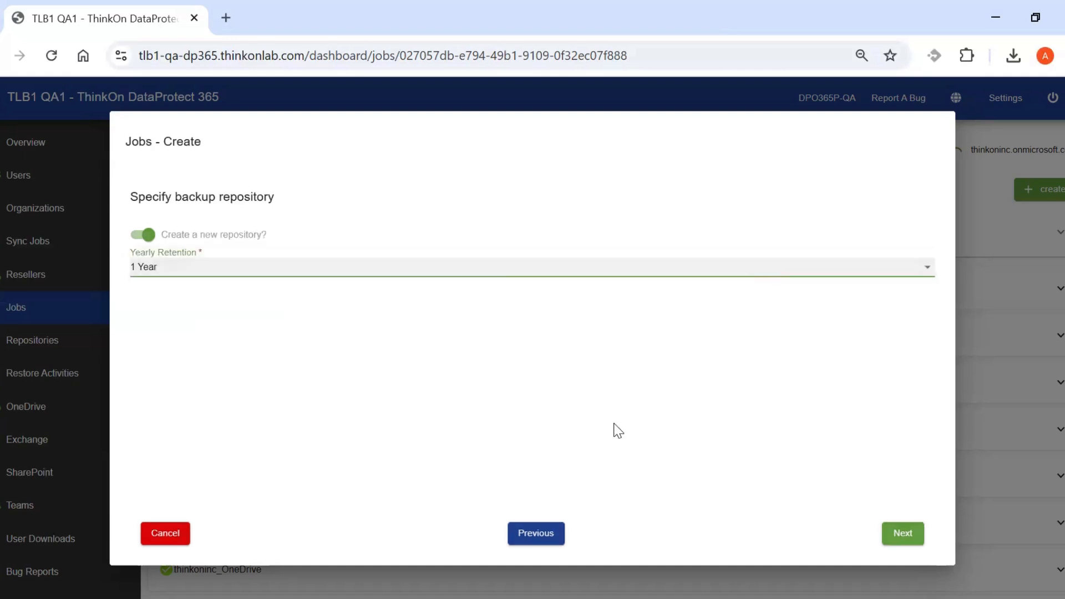
left_click(912, 537)
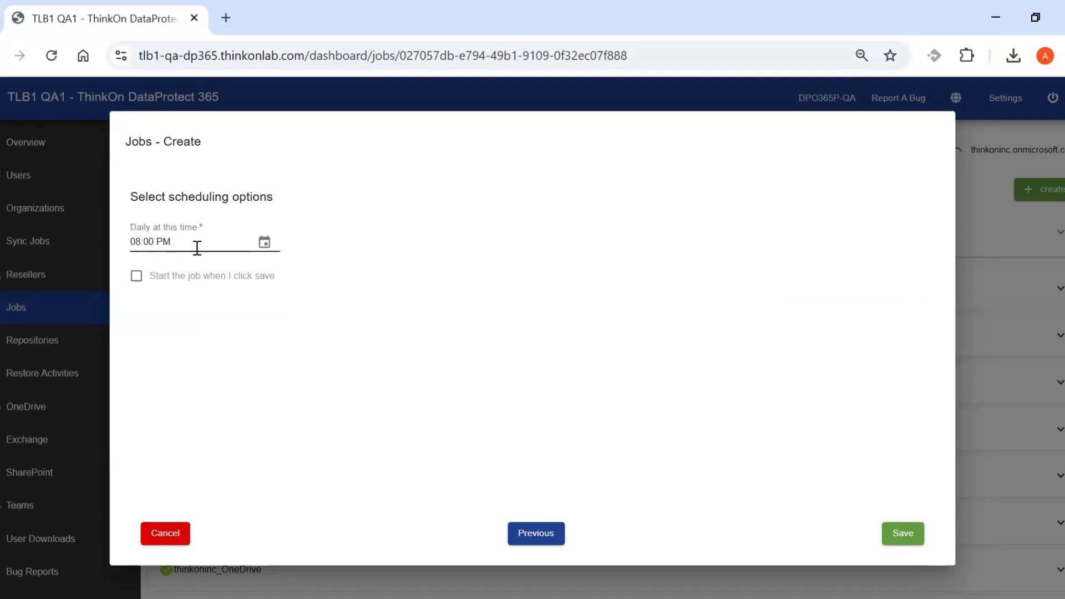
Set the daily run time to 02:00 PM, then cancel and abandon the new job.
left_click(264, 244)
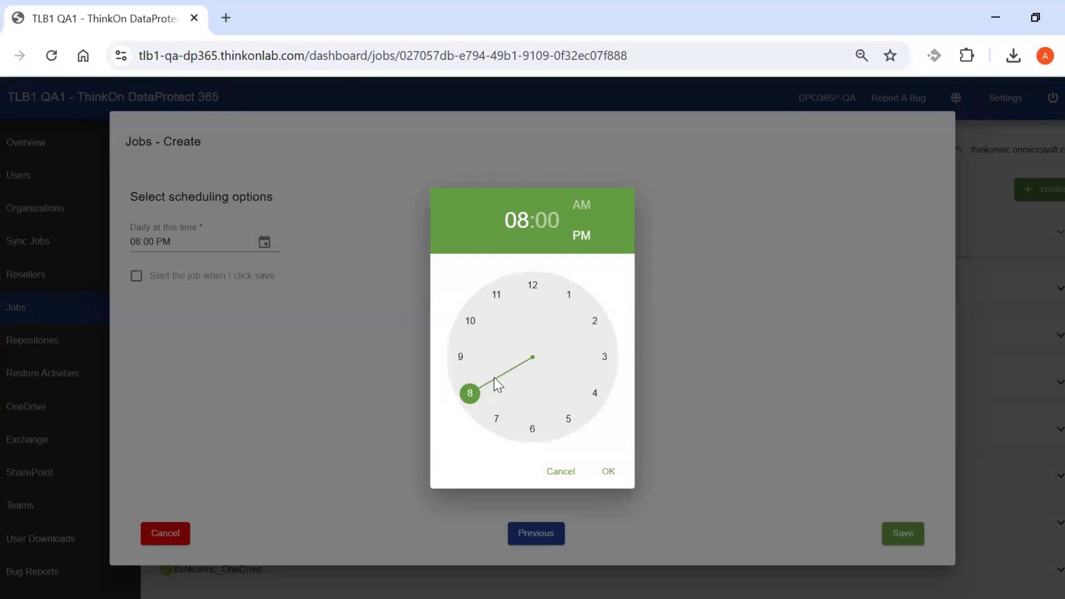
left_click(596, 323)
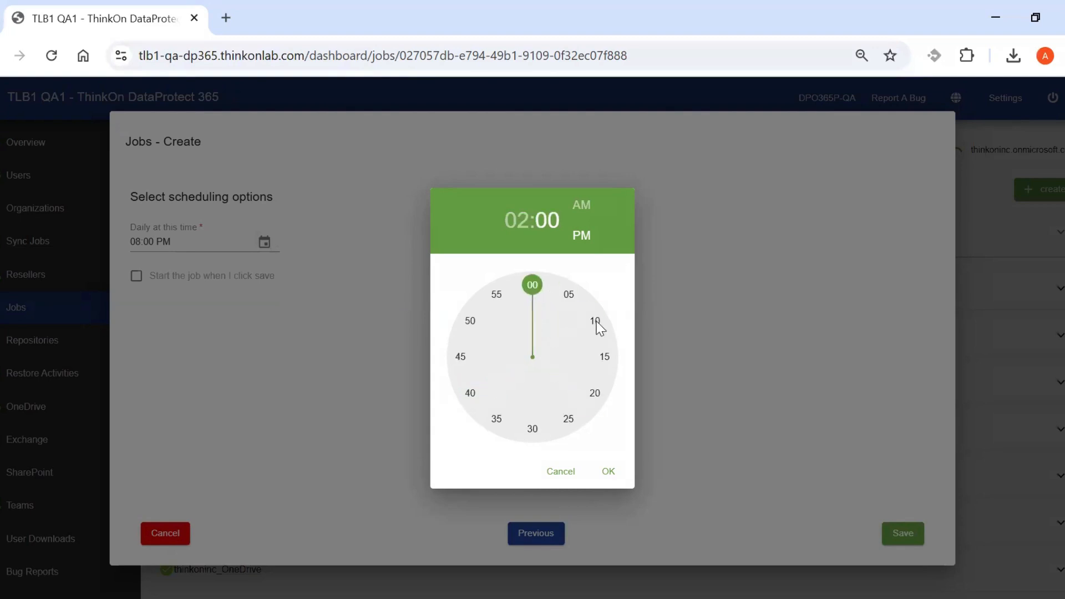
left_click(612, 473)
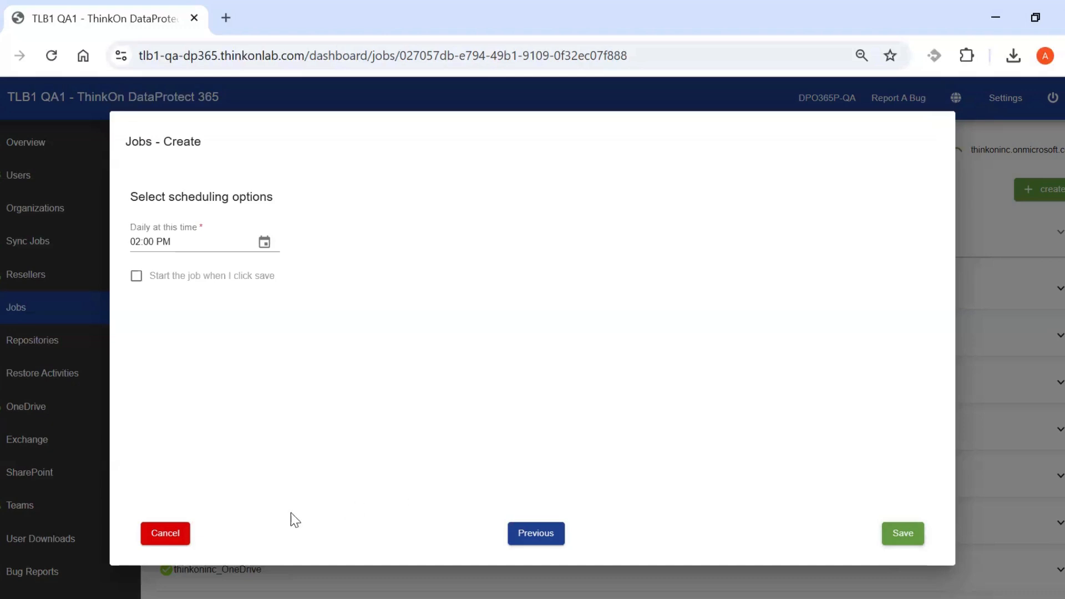
left_click(183, 536)
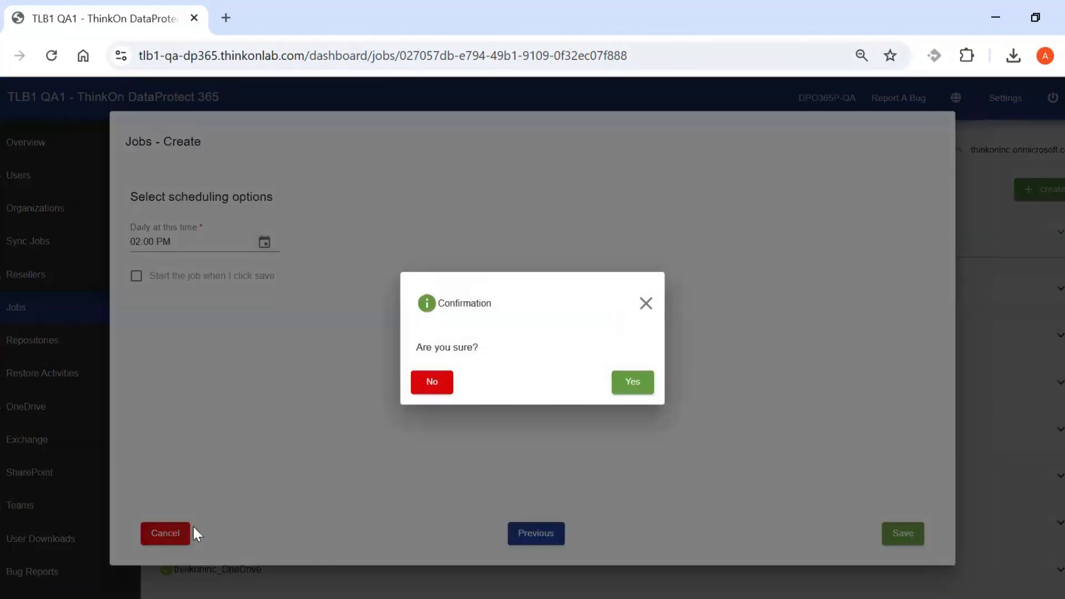
left_click(640, 389)
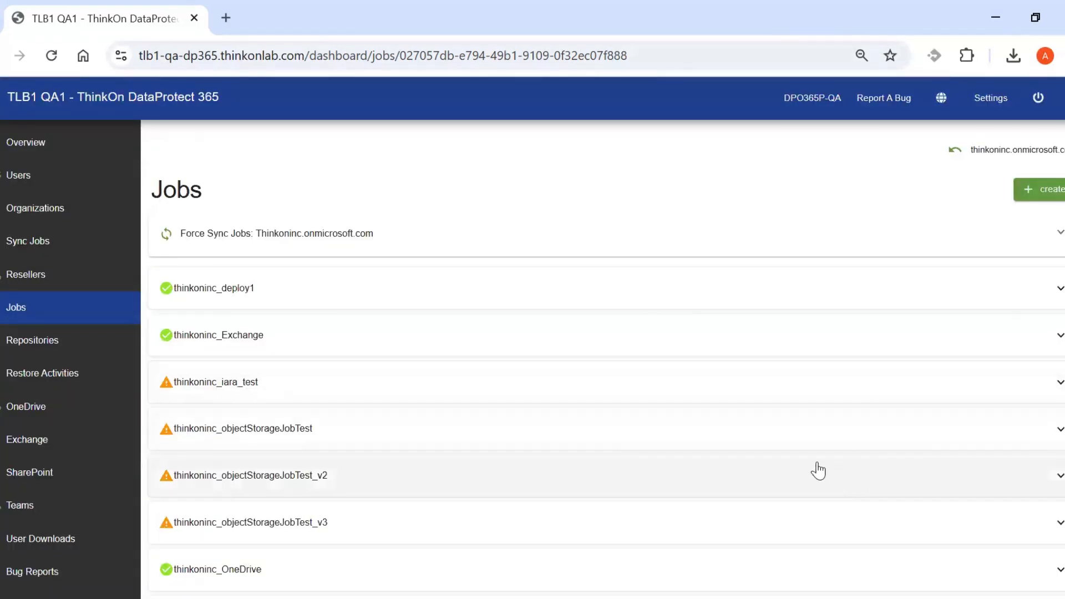
Expand thinkoninc_Exchange to review its repository, daily 20:00 schedule, retry settings and session history.
left_click(576, 337)
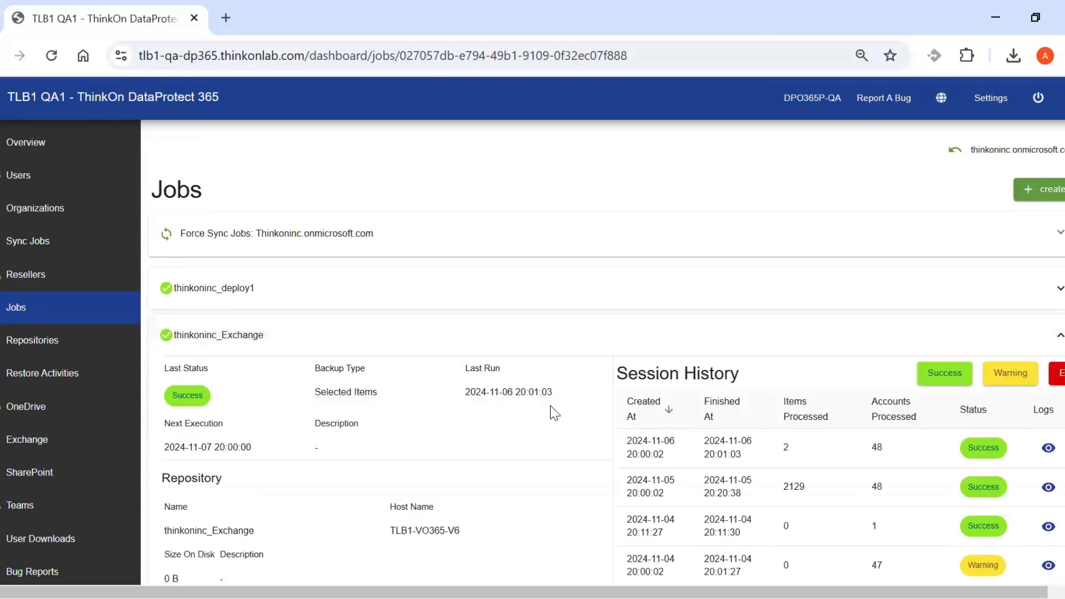
scroll(550, 413, "down", 2)
scroll(551, 408, "down", 2)
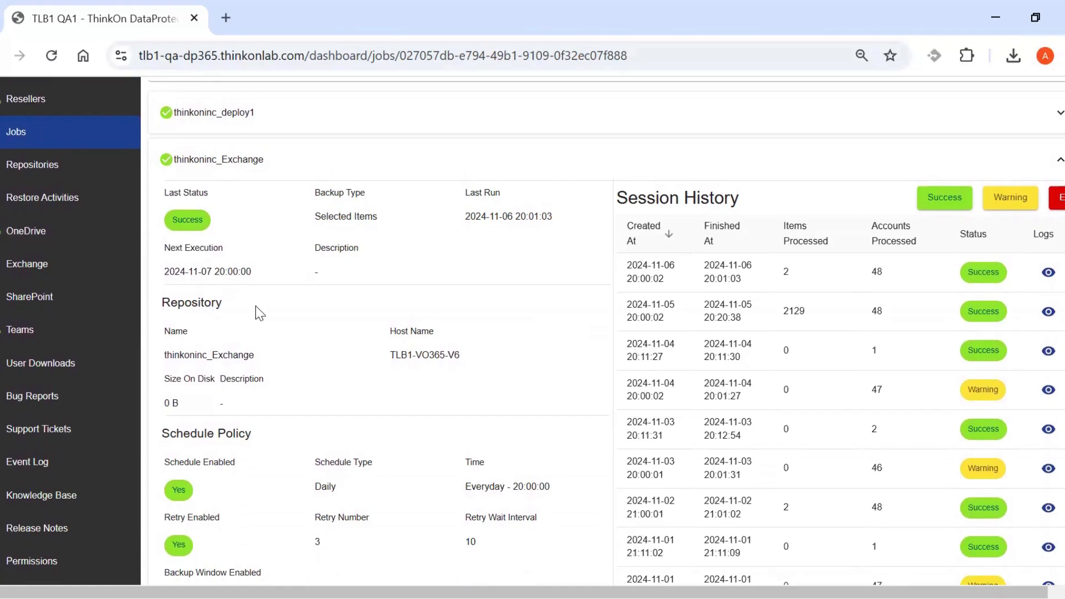
scroll(311, 373, "down", 2)
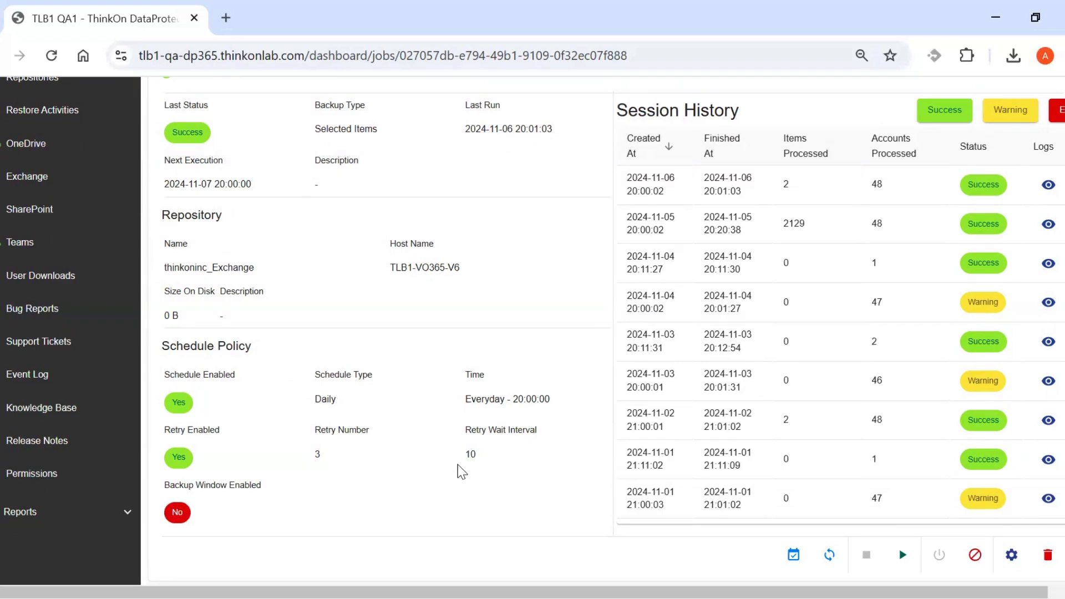
left_click_drag(476, 455, 461, 454)
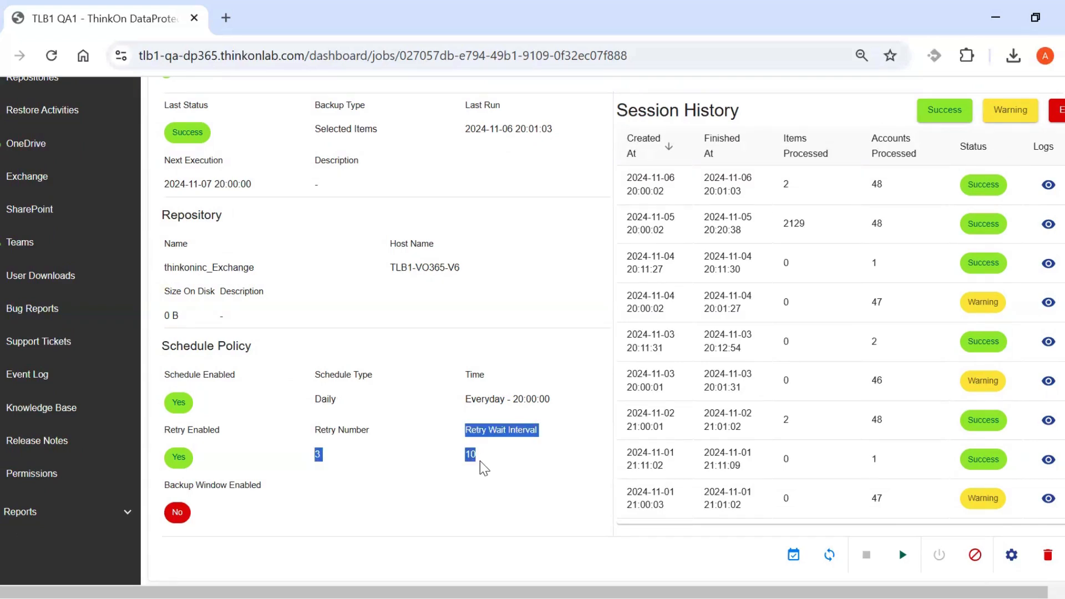
left_click(481, 461)
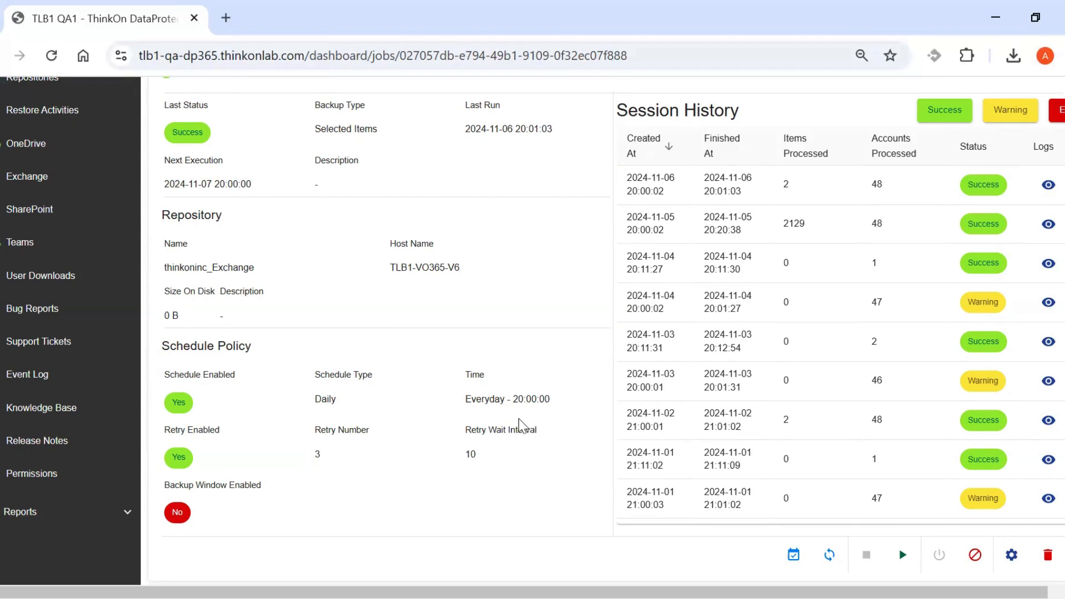
scroll(532, 330, "up", 1)
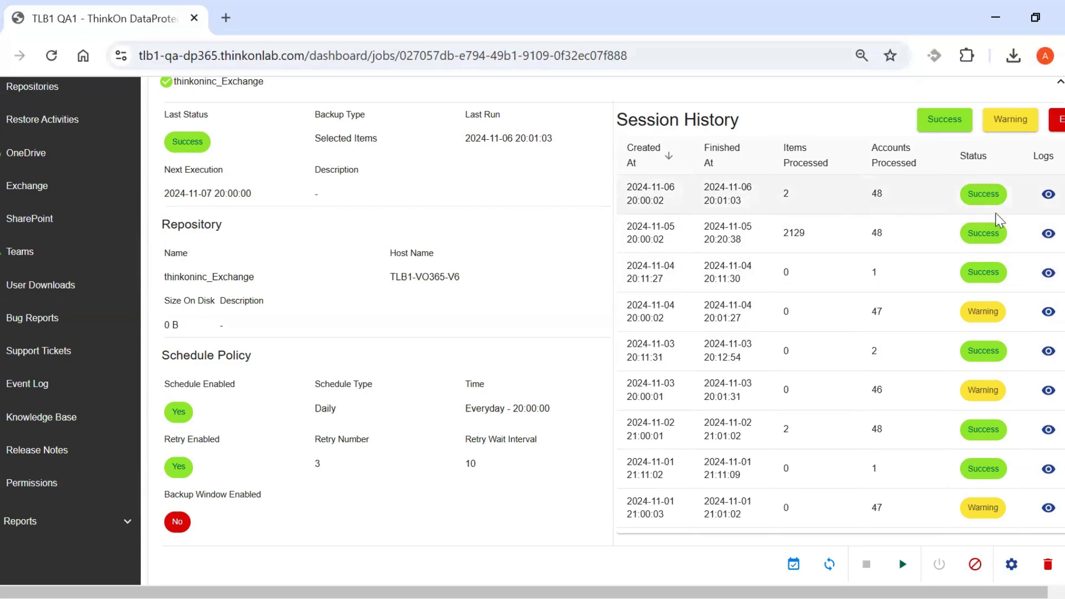
left_click(1049, 195)
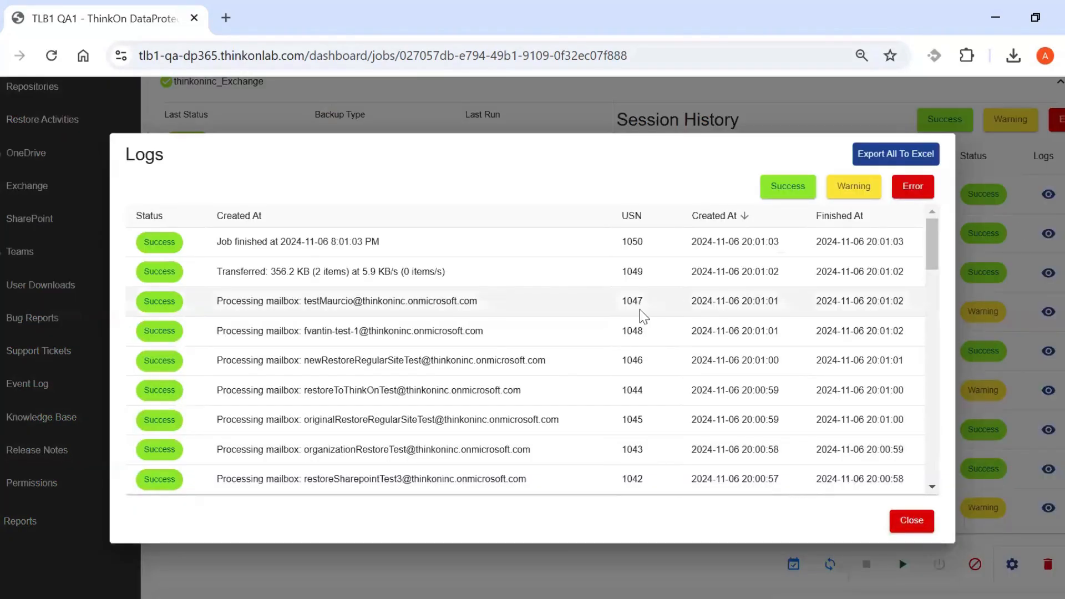
scroll(644, 317, "down", 20)
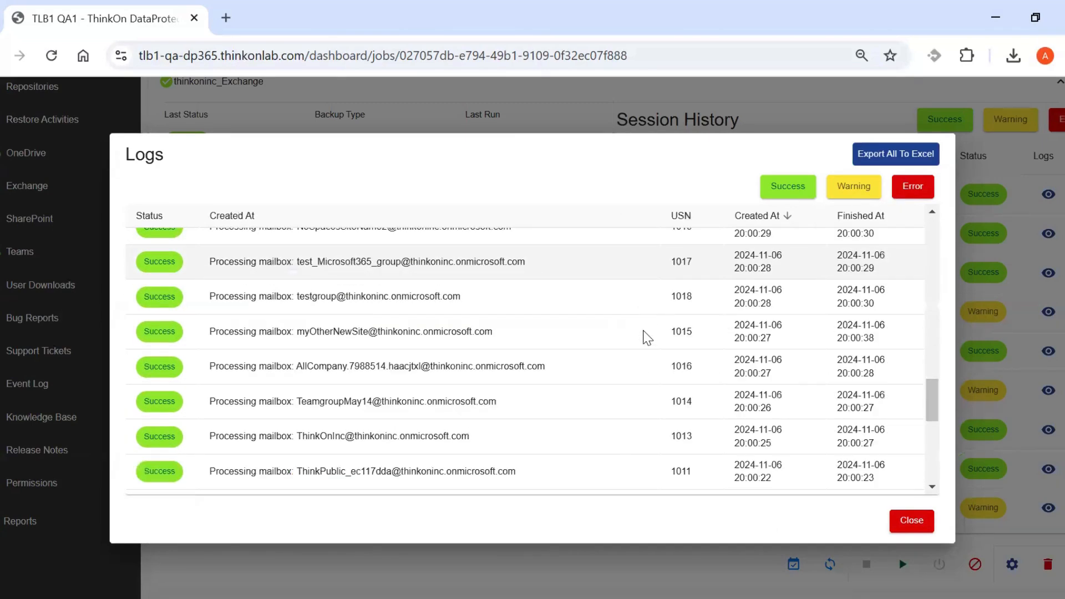
scroll(647, 337, "down", 5)
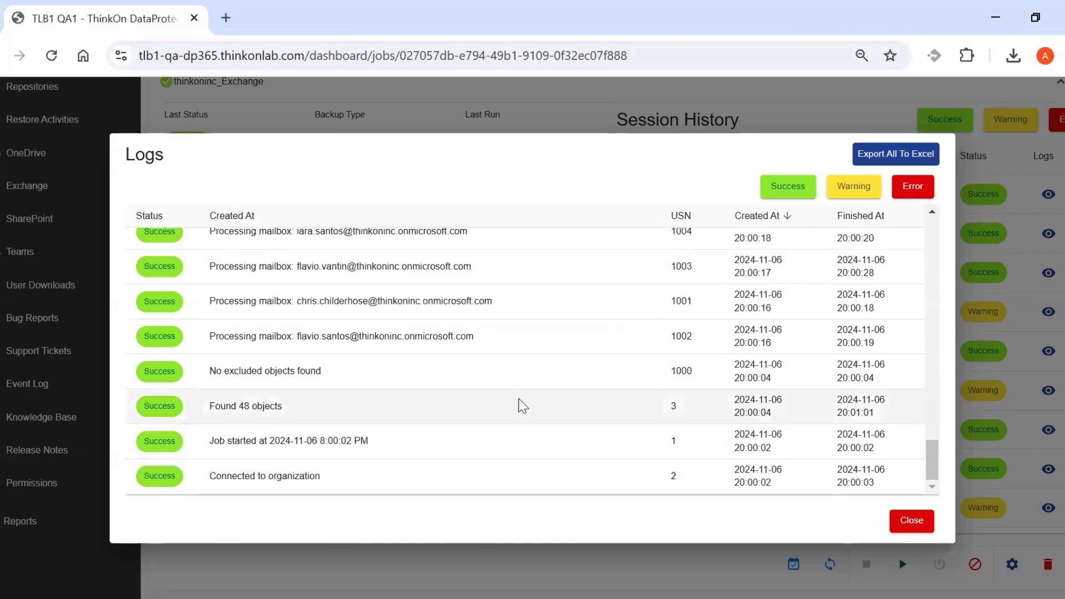
scroll(511, 425, "up", 3)
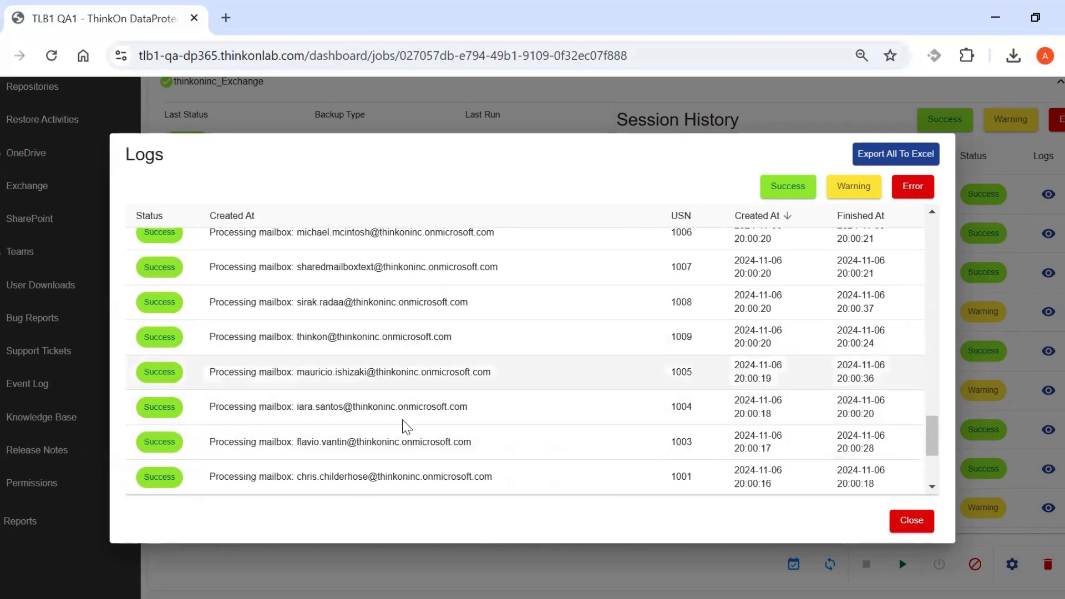
scroll(466, 364, "up", 6)
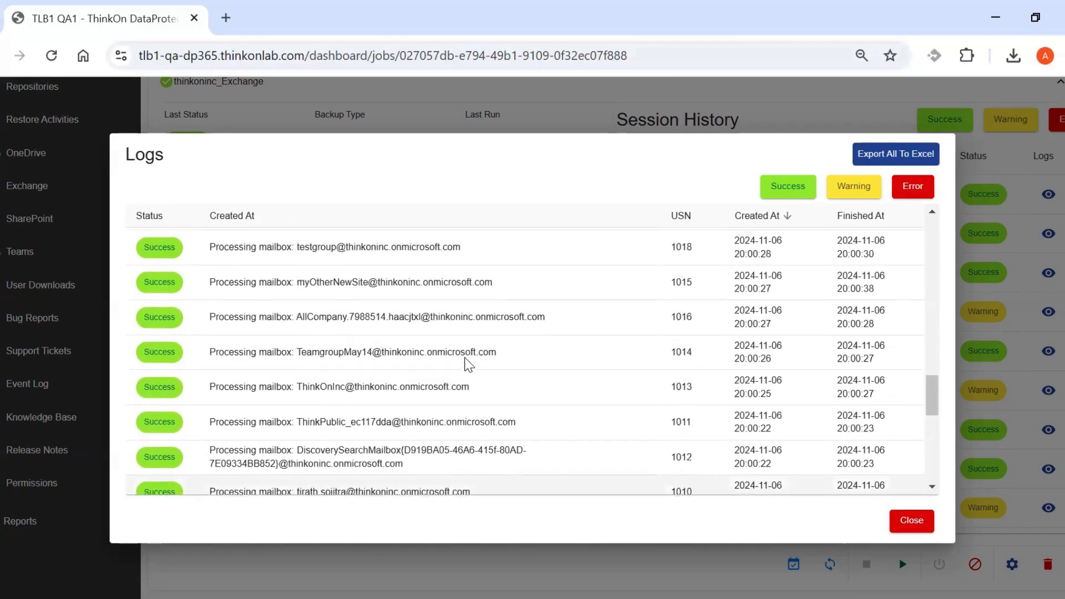
scroll(468, 364, "up", 15)
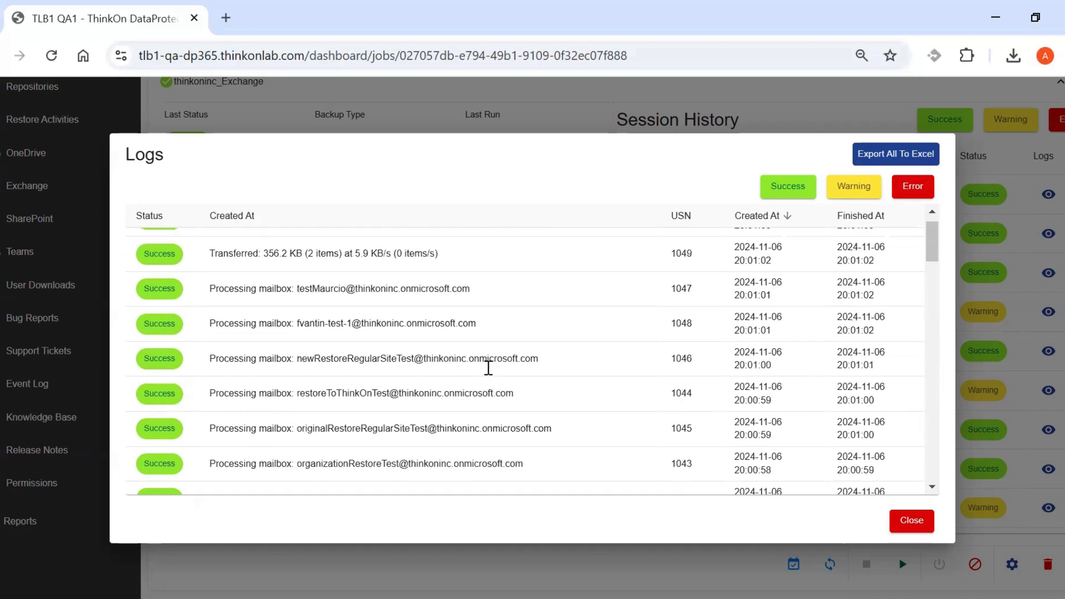
scroll(488, 368, "up", 1)
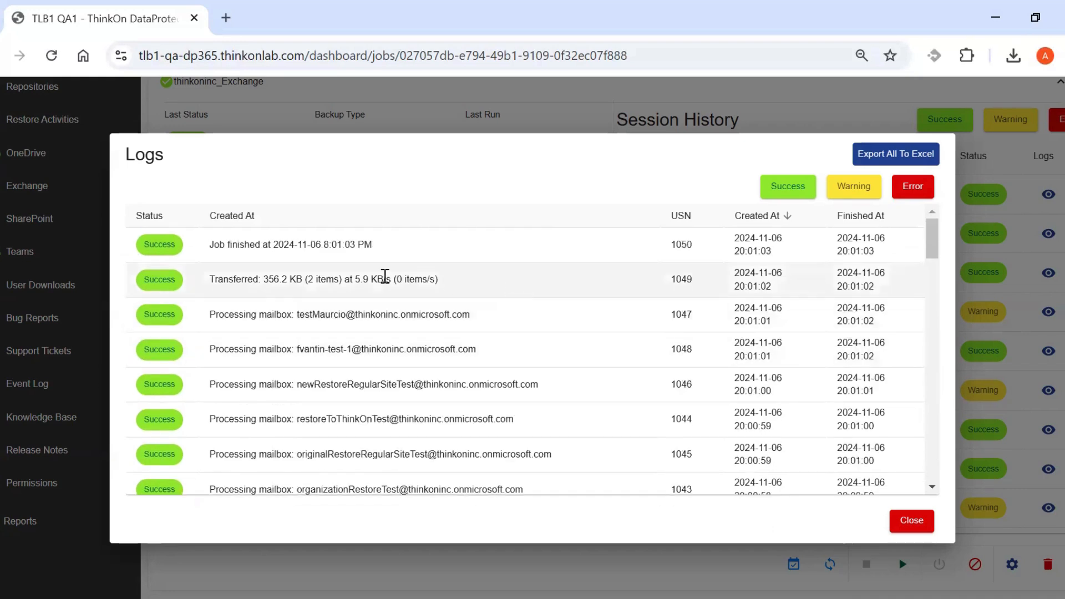
left_click_drag(248, 281, 317, 282)
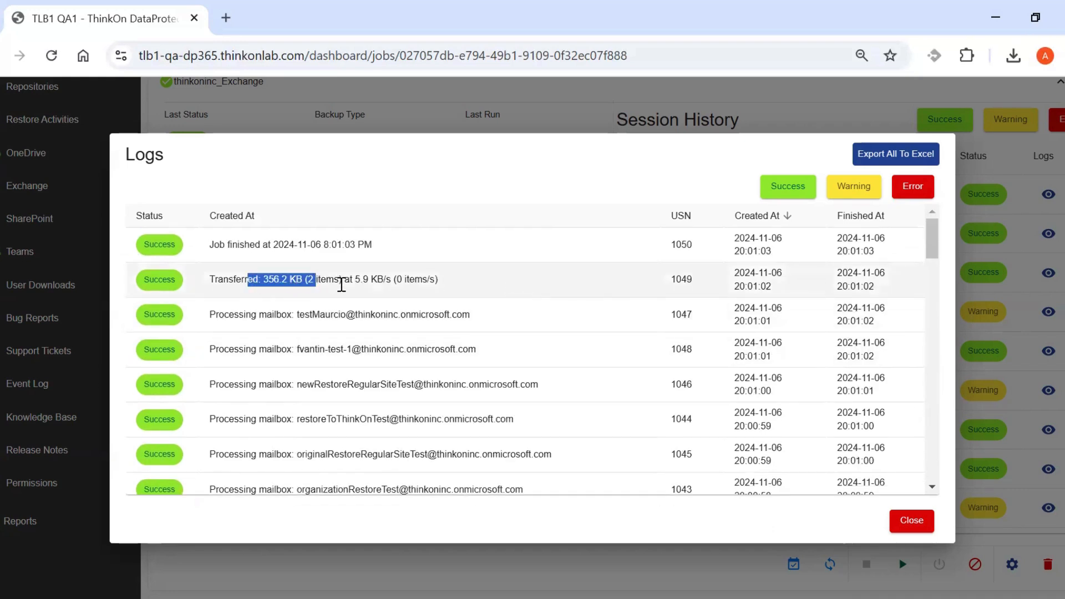
left_click(341, 284)
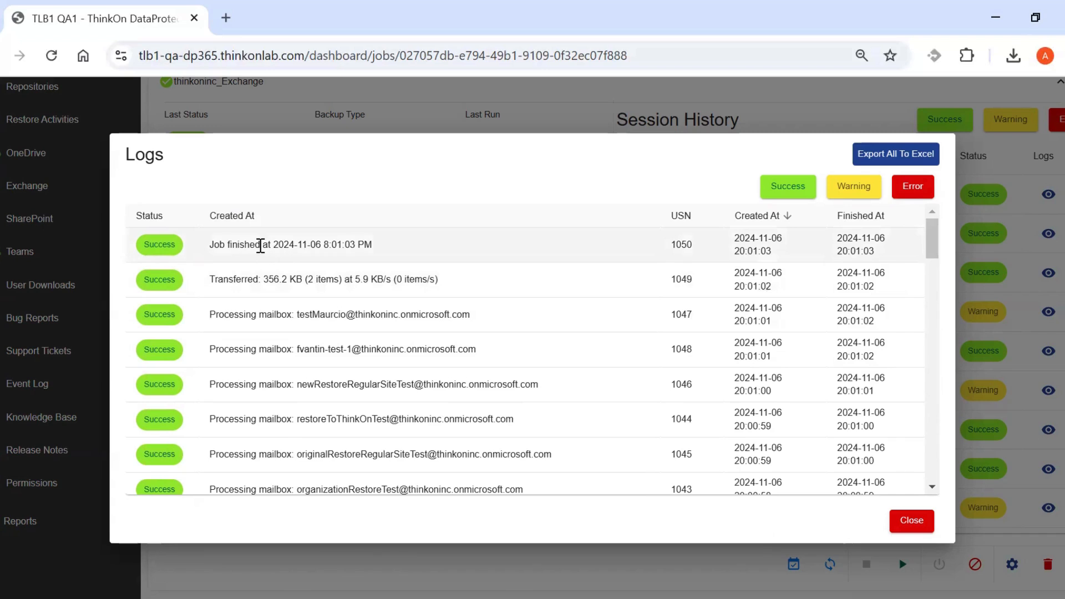
left_click_drag(260, 245, 370, 265)
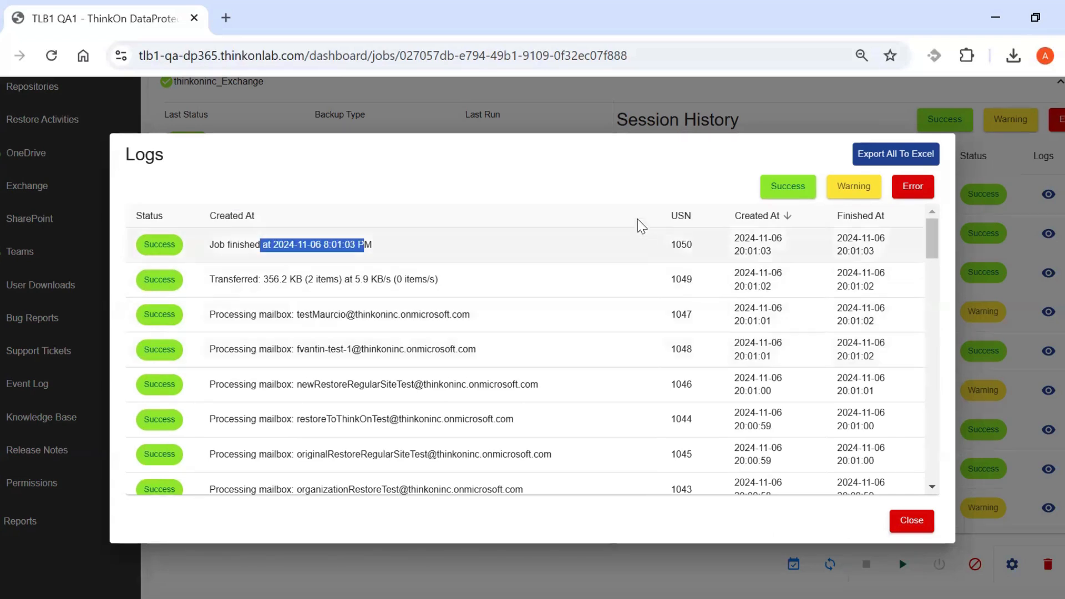
left_click(640, 184)
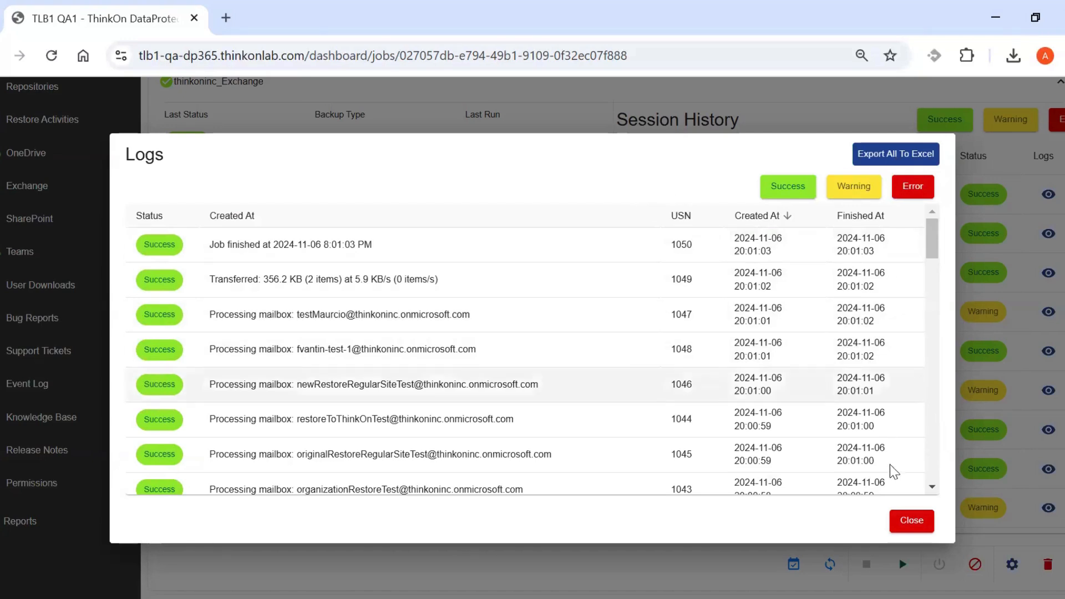
left_click(913, 523)
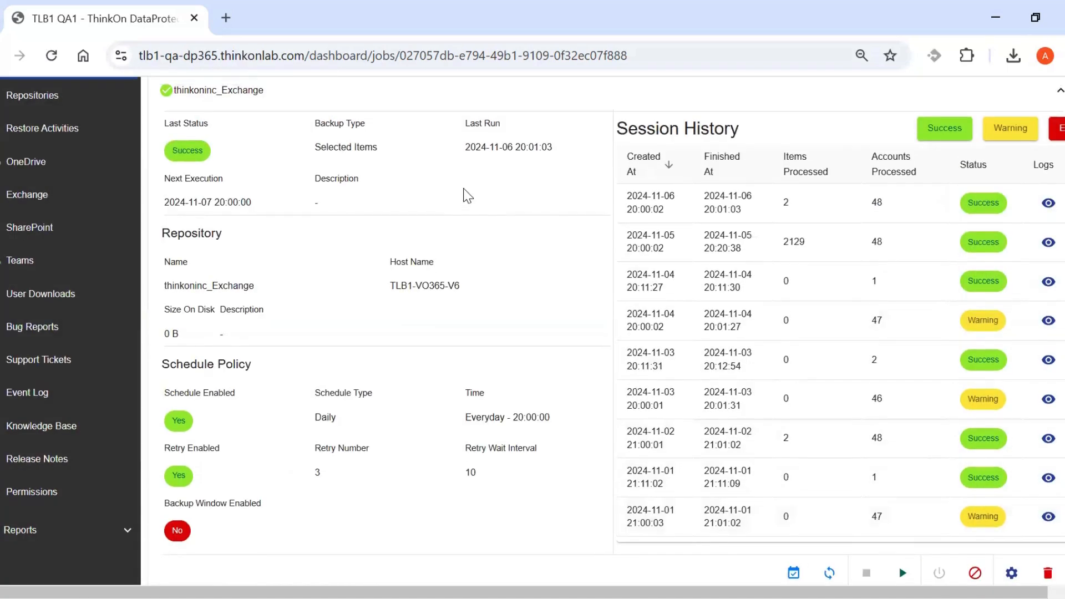
scroll(466, 195, "up", 5)
Collapse the thinkoninc_Exchange job details and open the Exchange organization list.
left_click(462, 339)
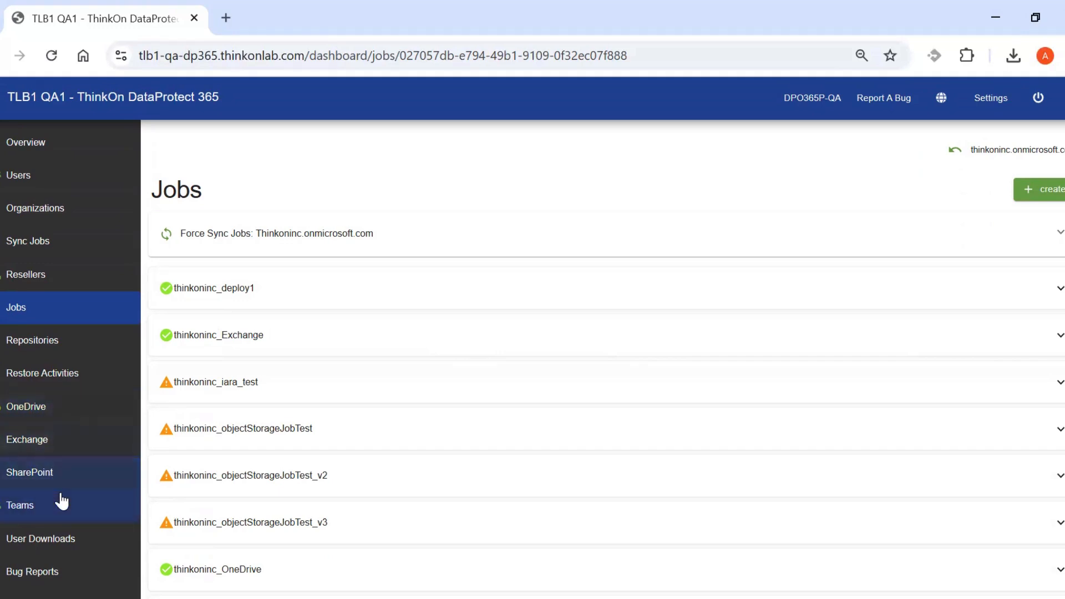
left_click(29, 444)
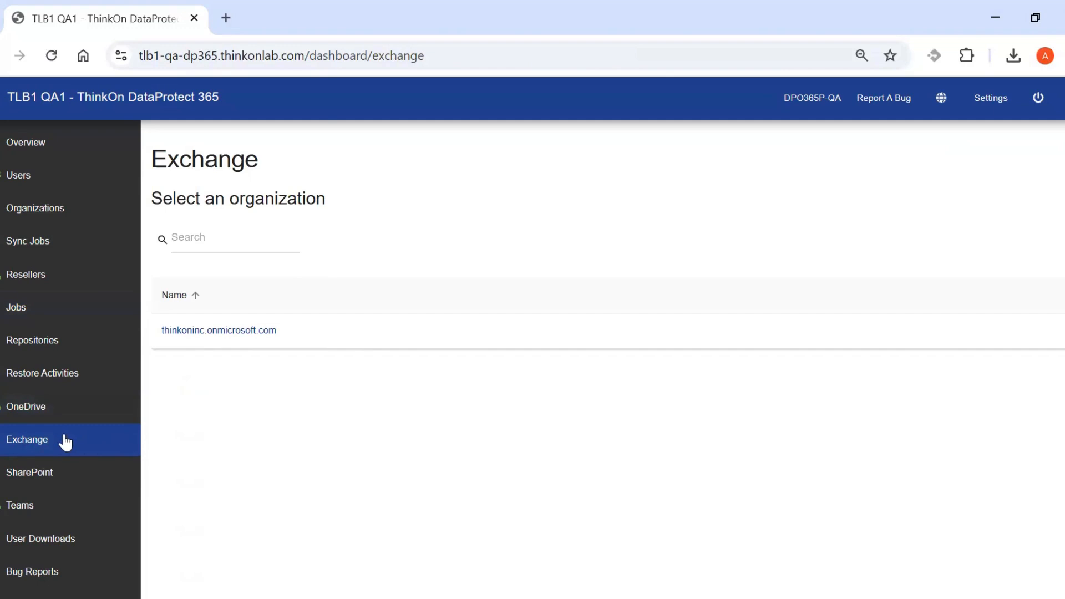
Start an Exchange restore for thinkoninc.onmicrosoft.com from the October 9, 2024 04:34 pm backup.
left_click(242, 336)
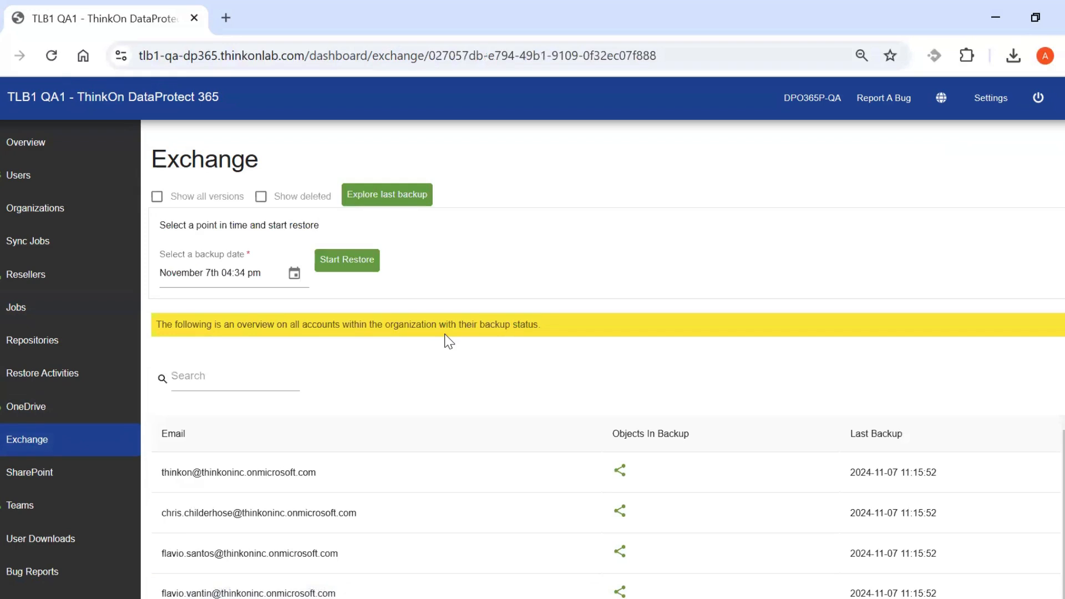
left_click(294, 274)
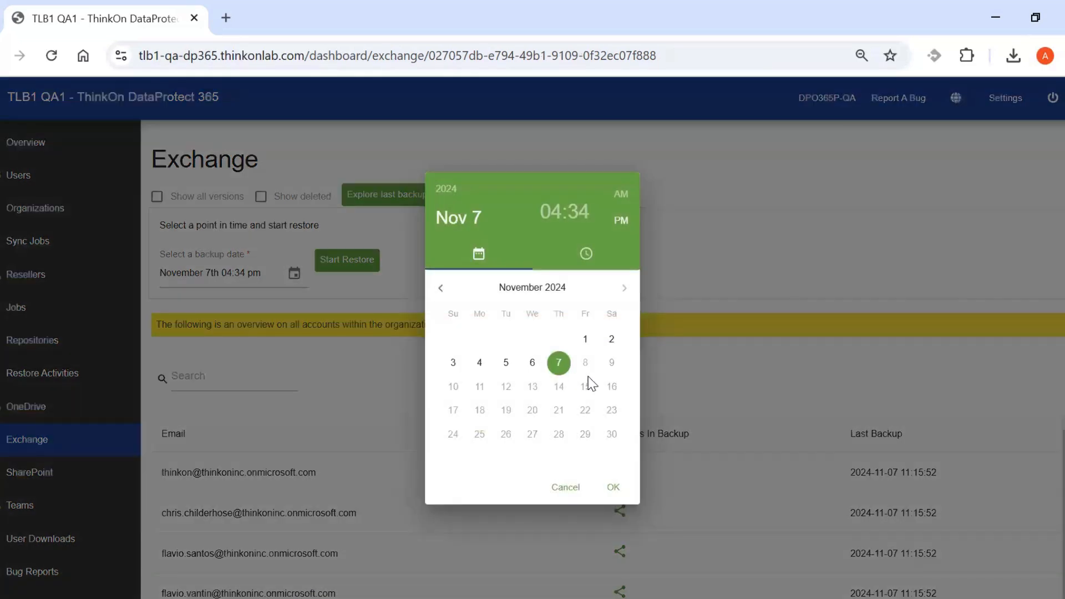
left_click(441, 288)
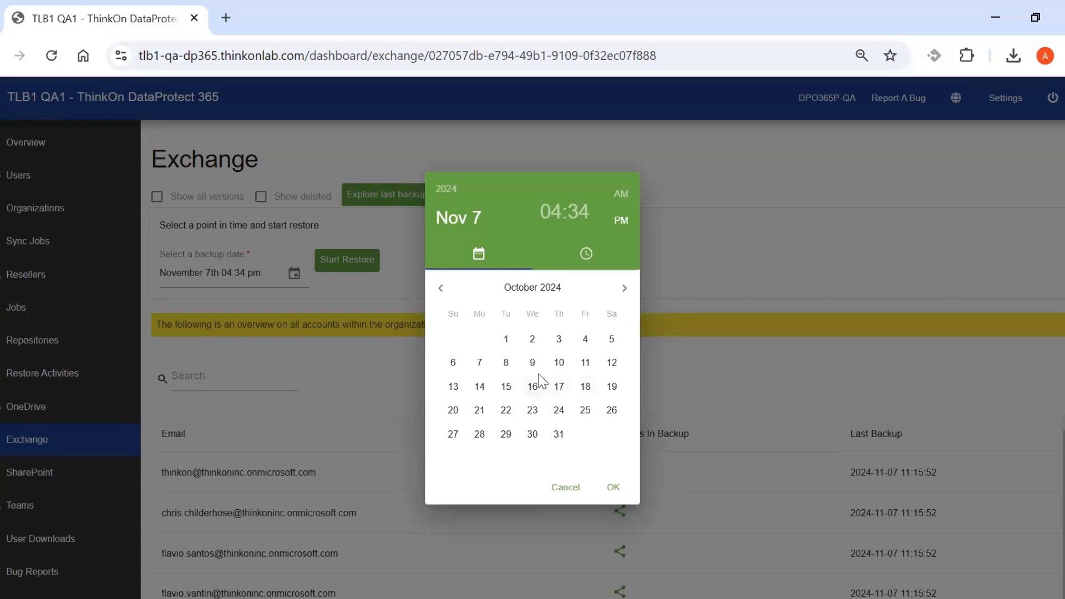
left_click(534, 362)
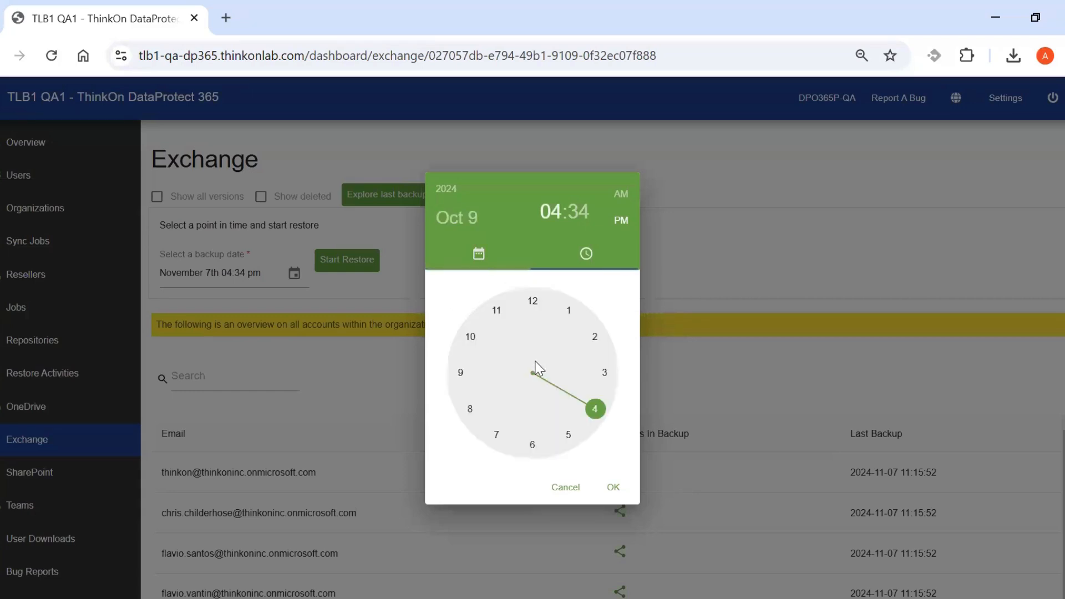
left_click(614, 486)
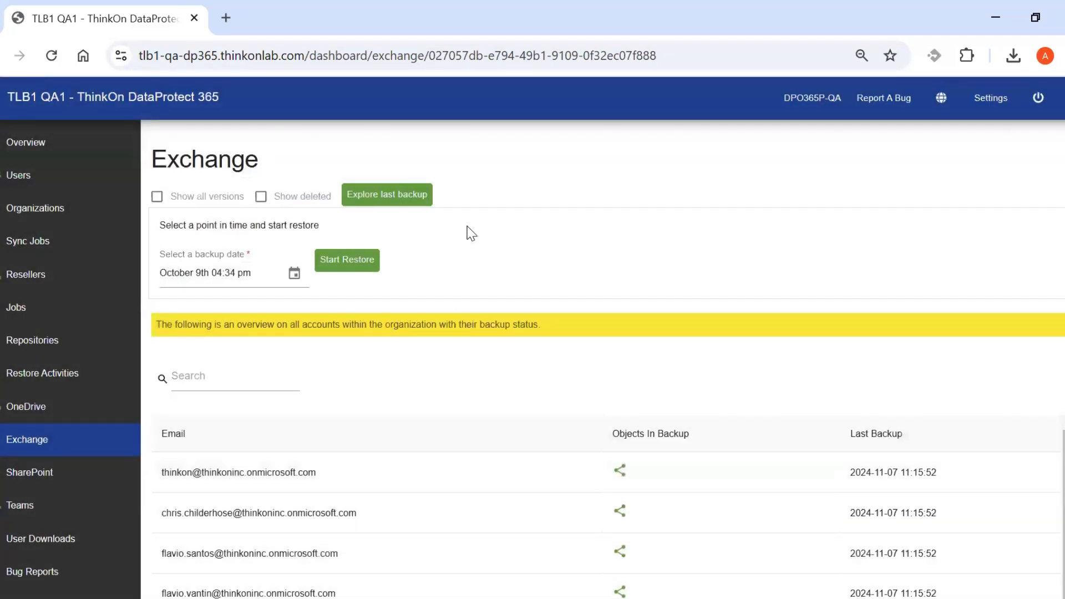
left_click(354, 261)
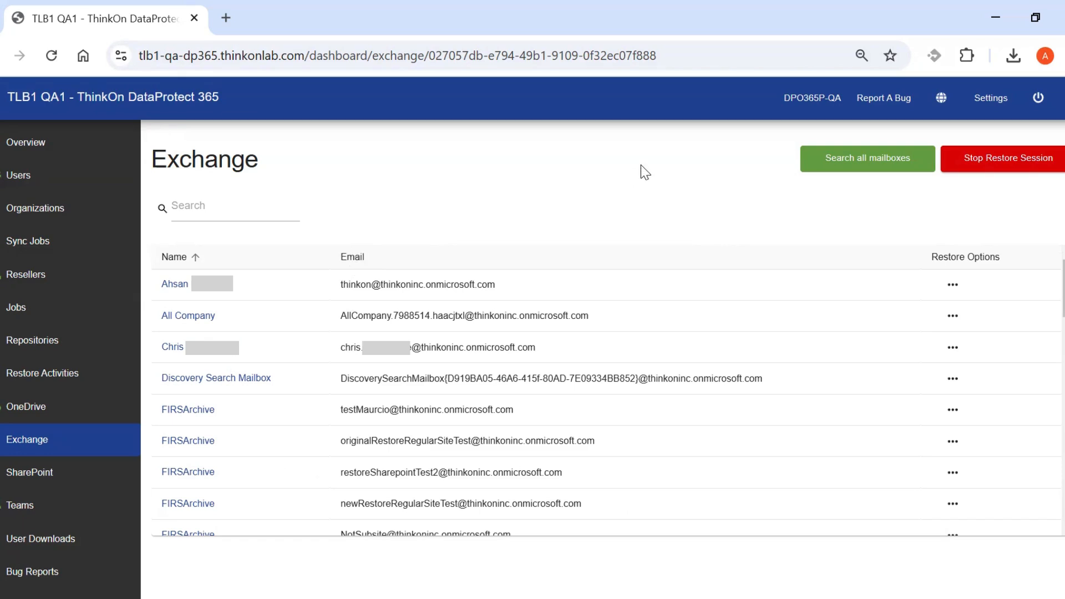
Look over the first mailbox's restore choices, dismiss them, and scan the mailbox list.
left_click(954, 288)
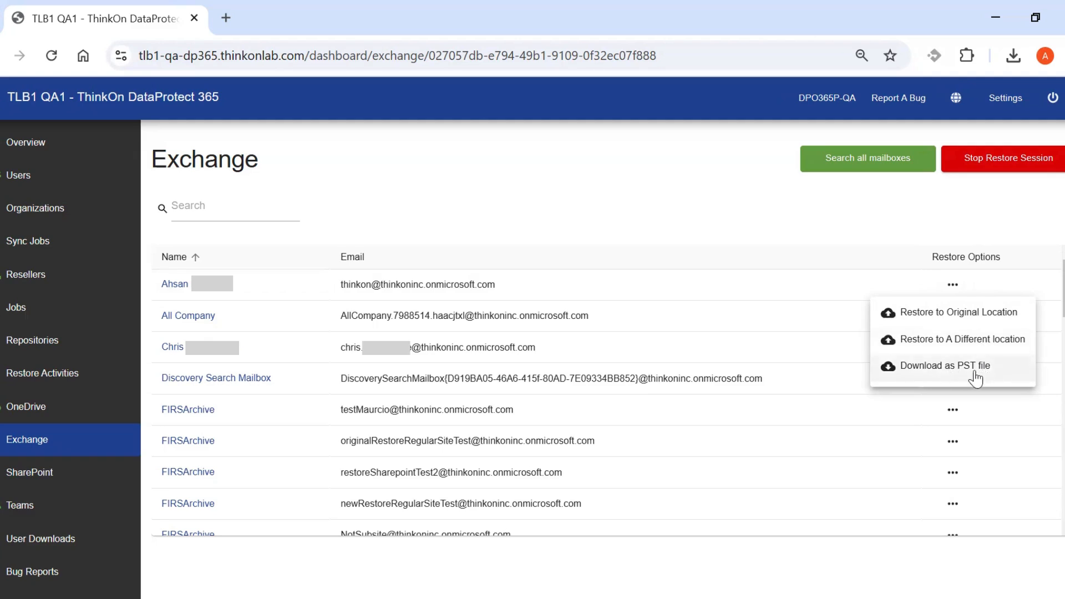
left_click(697, 213)
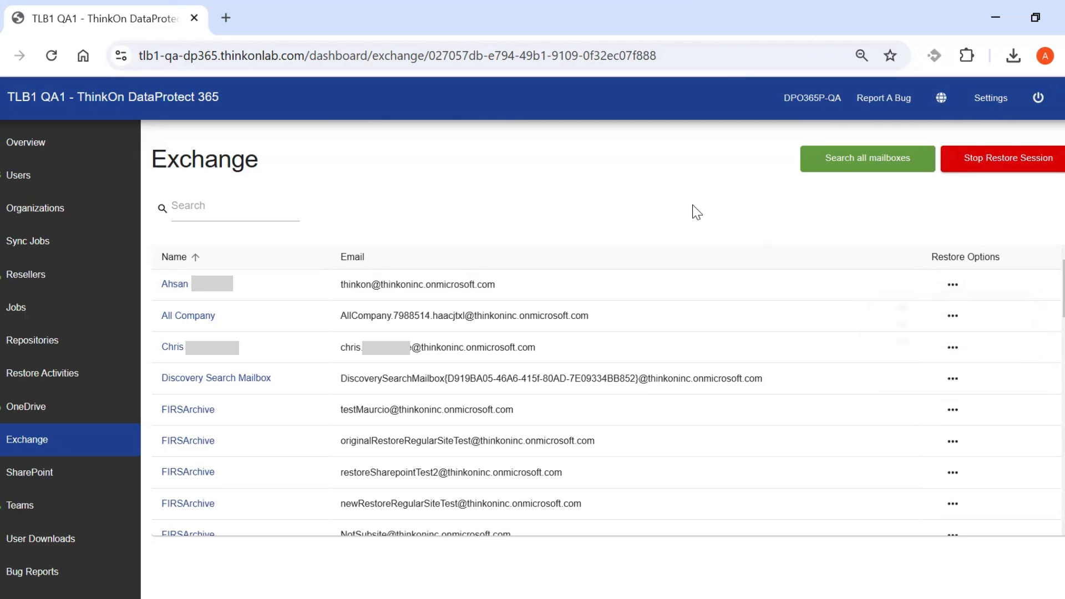
scroll(761, 358, "down", 10)
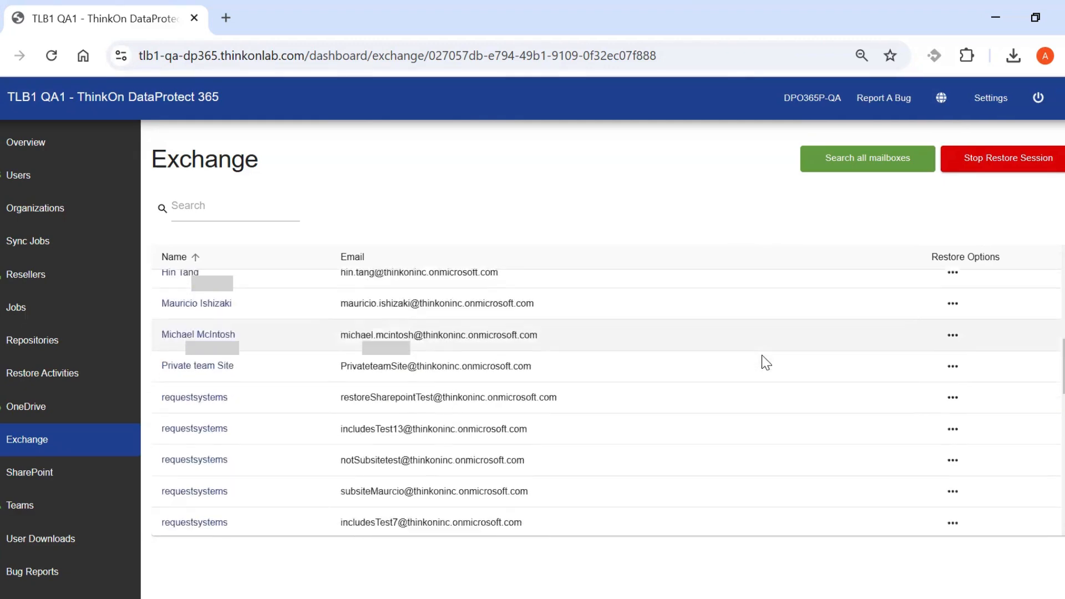
scroll(761, 358, "down", 3)
scroll(761, 360, "up", 15)
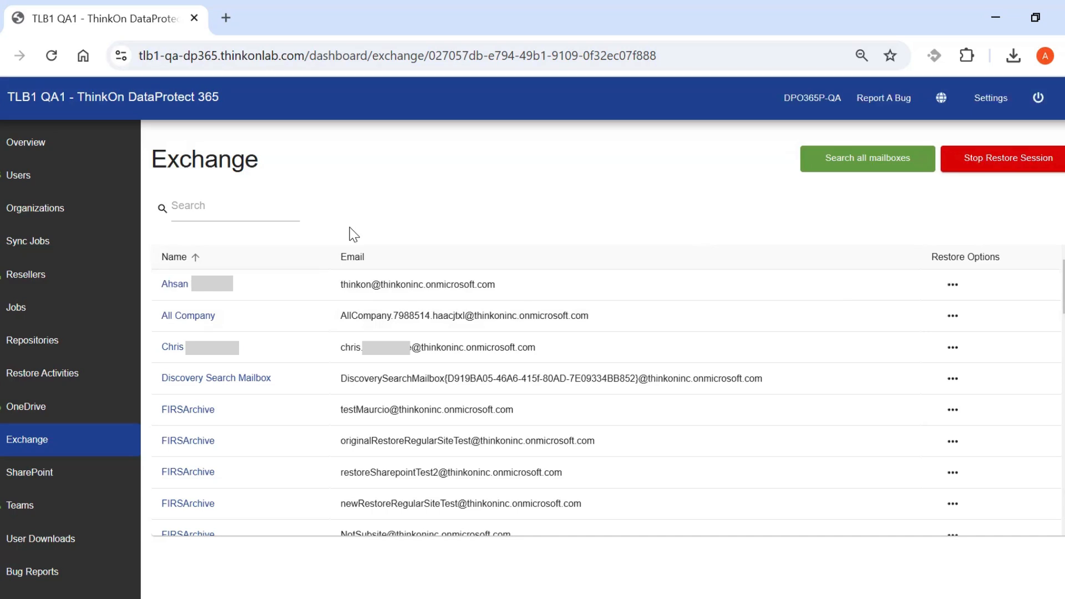
Search the mailbox list by a user's name, clear it, then open Search all mailboxes.
left_click(196, 208)
type("Ah")
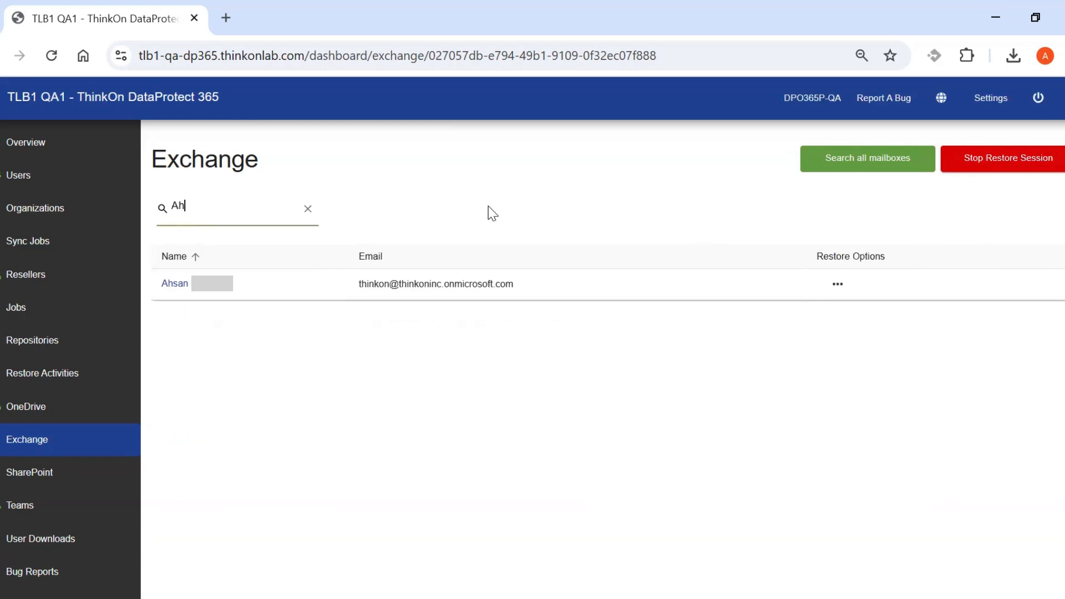
type("san")
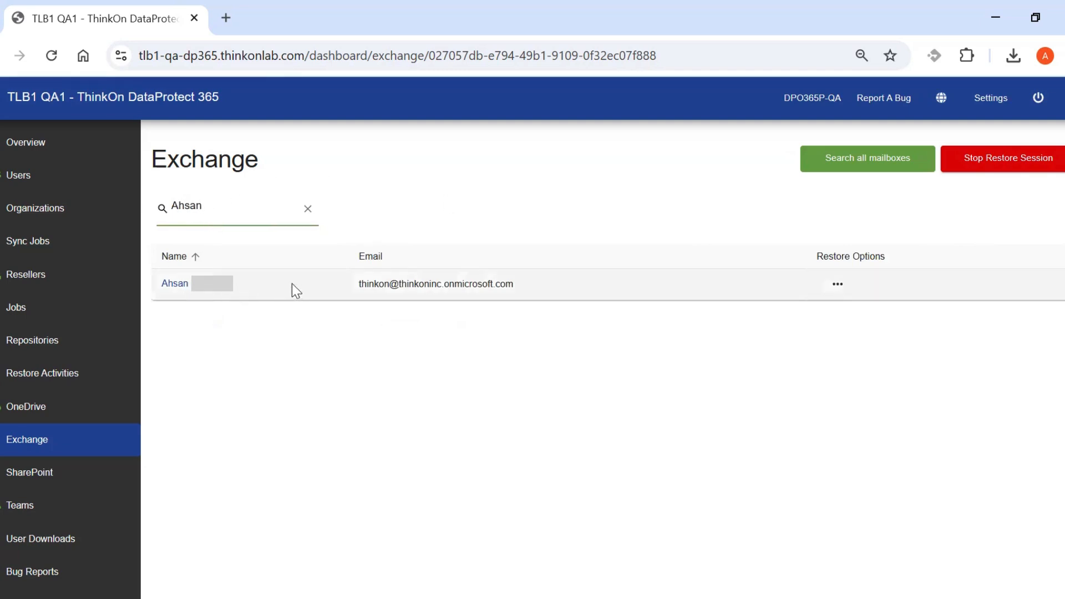
left_click(307, 209)
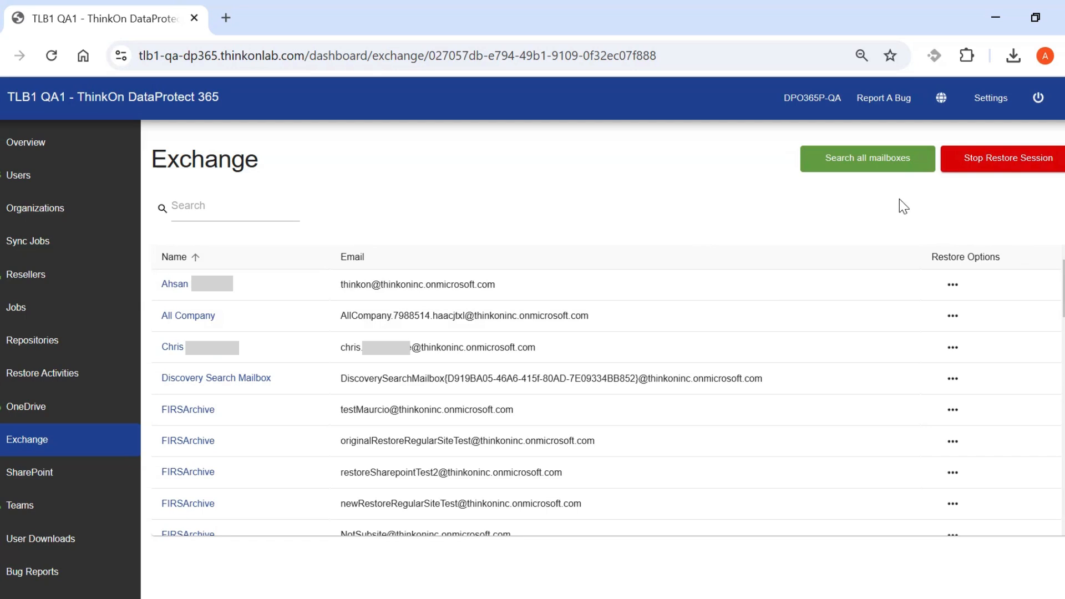
left_click(868, 168)
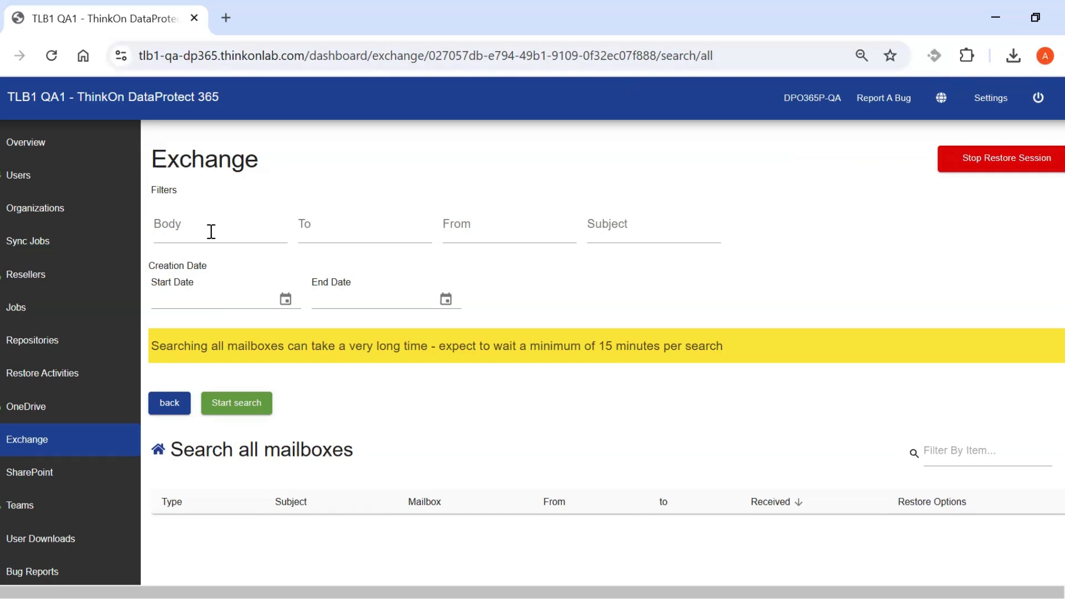
Try the Body and item filters without searching, then go back to the mailbox list.
left_click(185, 231)
left_click(387, 168)
scroll(392, 496, "down", 3)
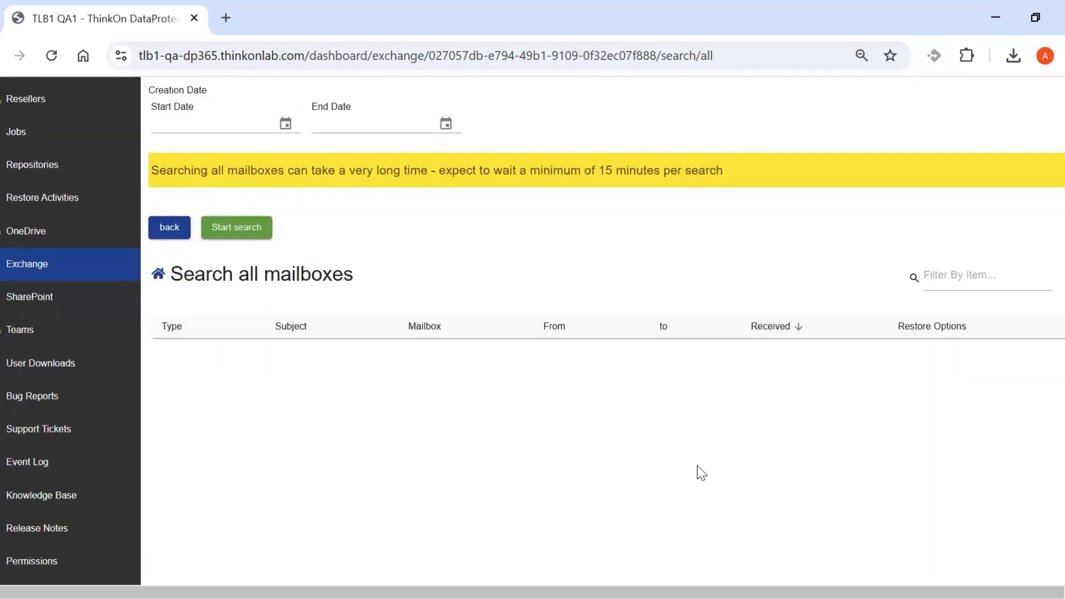
left_click(941, 277)
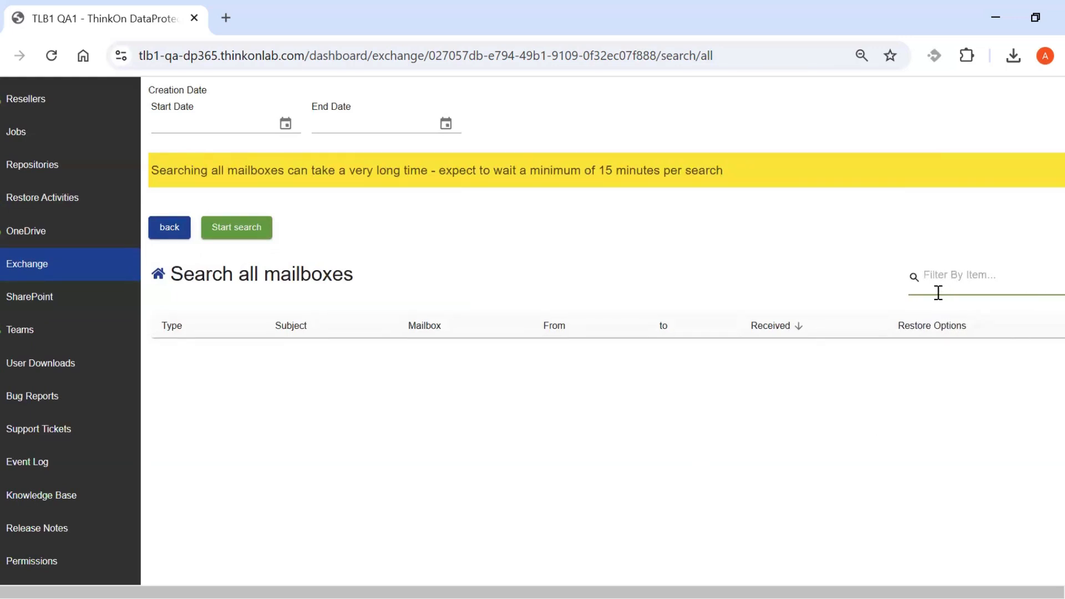
left_click(762, 271)
scroll(765, 277, "up", 3)
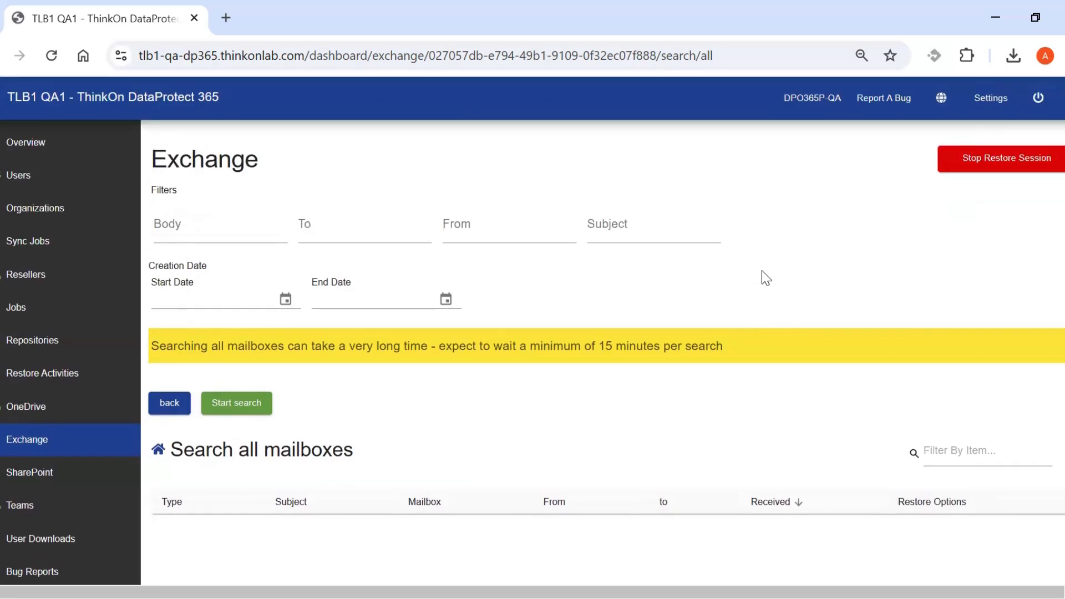
left_click(168, 410)
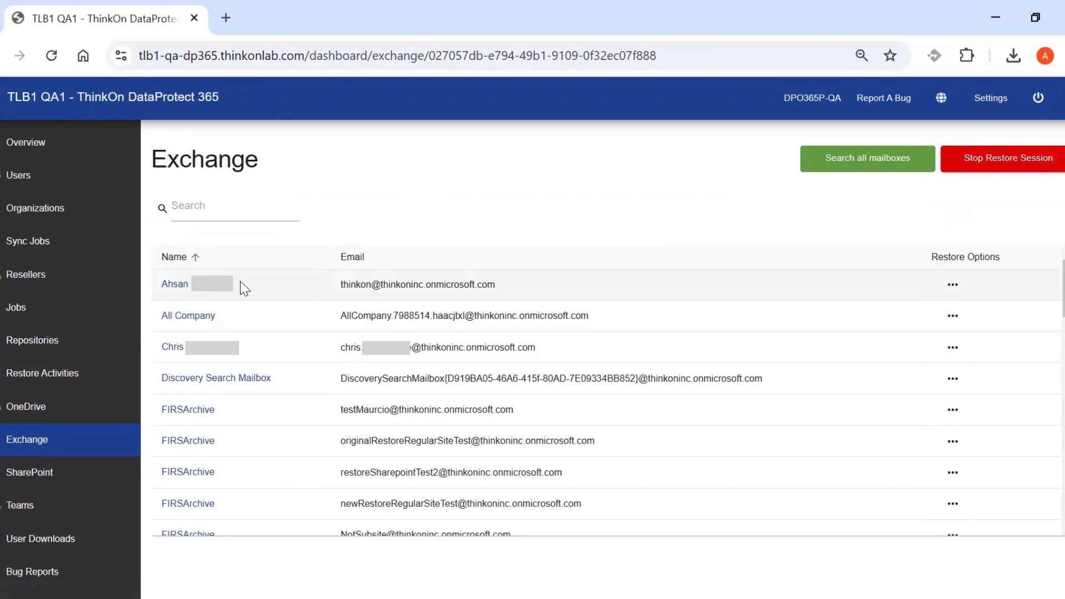
Open the first mailbox's backed-up folders and browse its Inbox messages.
left_click(196, 289)
scroll(416, 435, "down", 2)
scroll(421, 507, "down", 4)
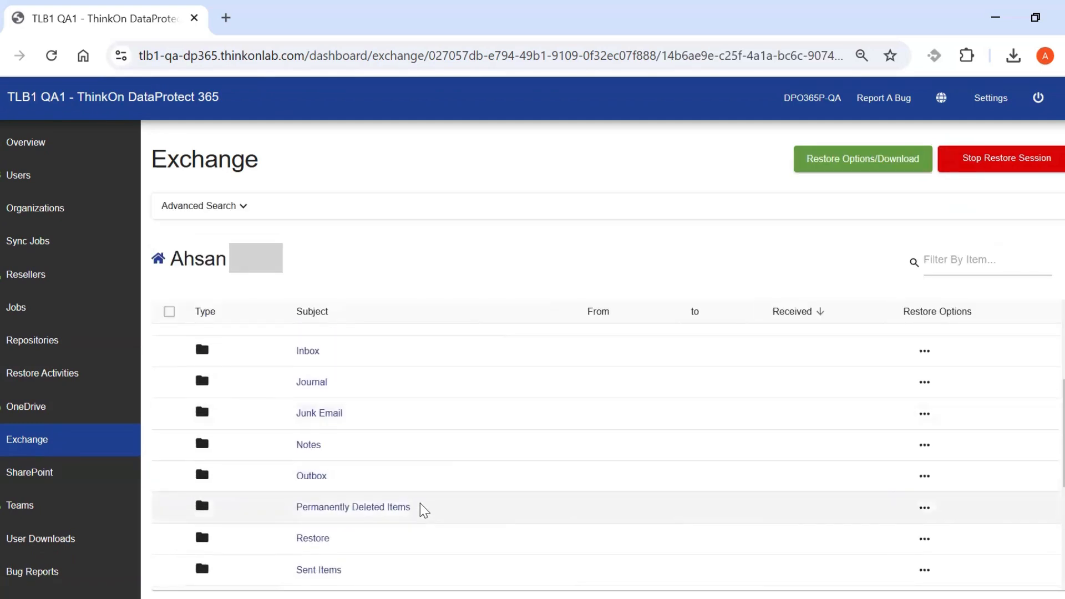
scroll(421, 507, "up", 5)
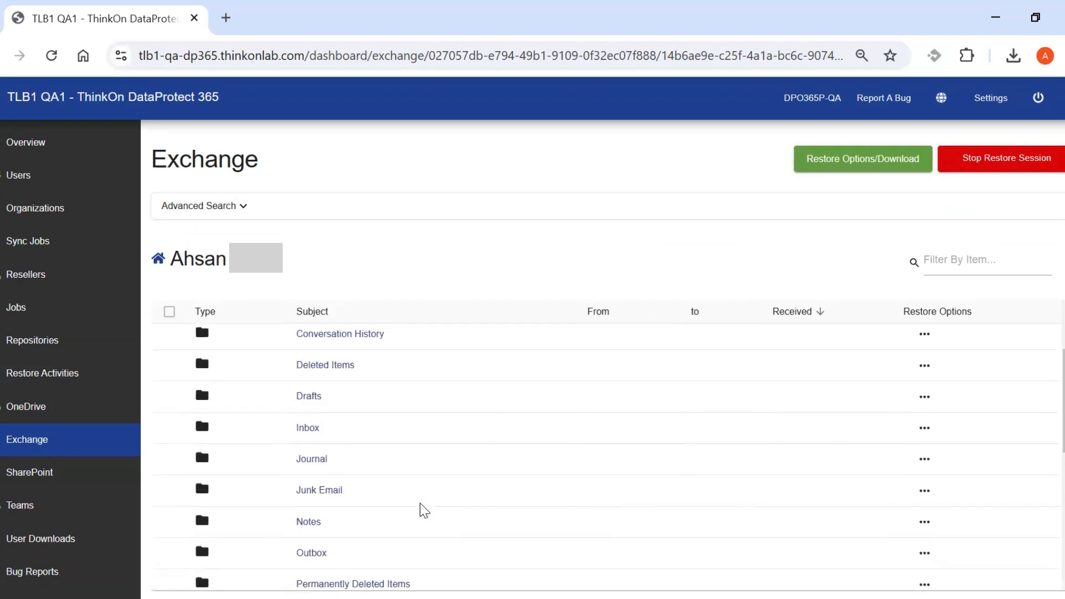
left_click(309, 440)
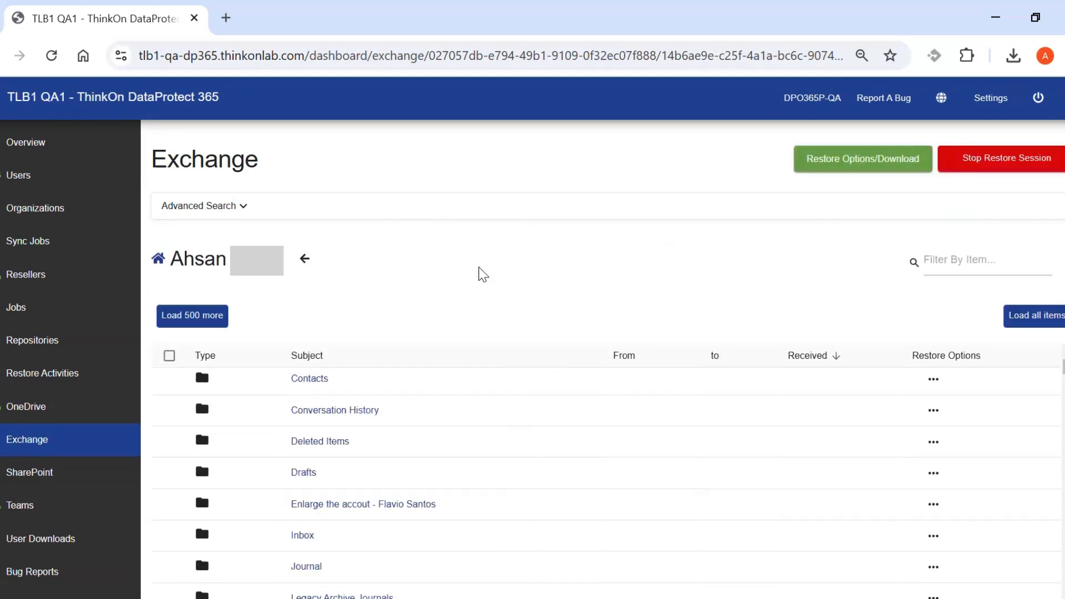
scroll(498, 403, "down", 5)
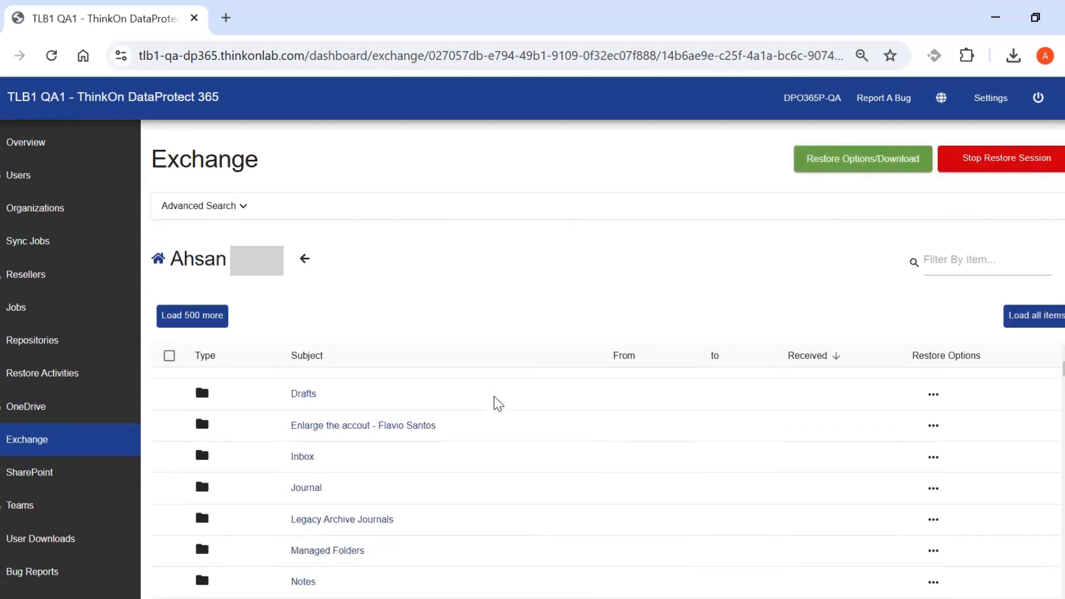
scroll(498, 403, "down", 3)
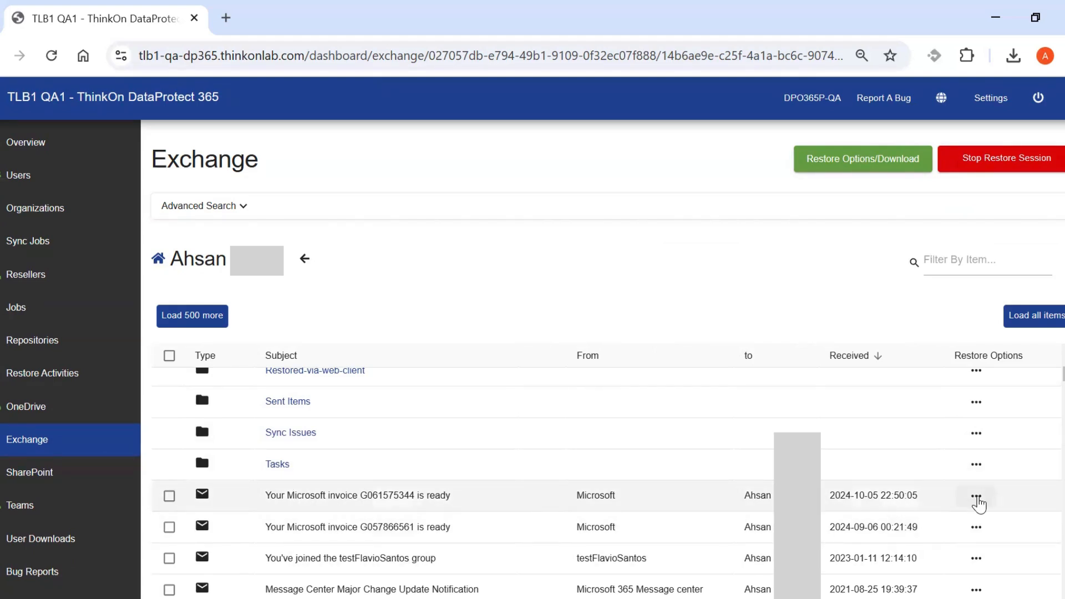
Look over restore choices for the latest invoice email, then request Stop Restore Session.
left_click(977, 499)
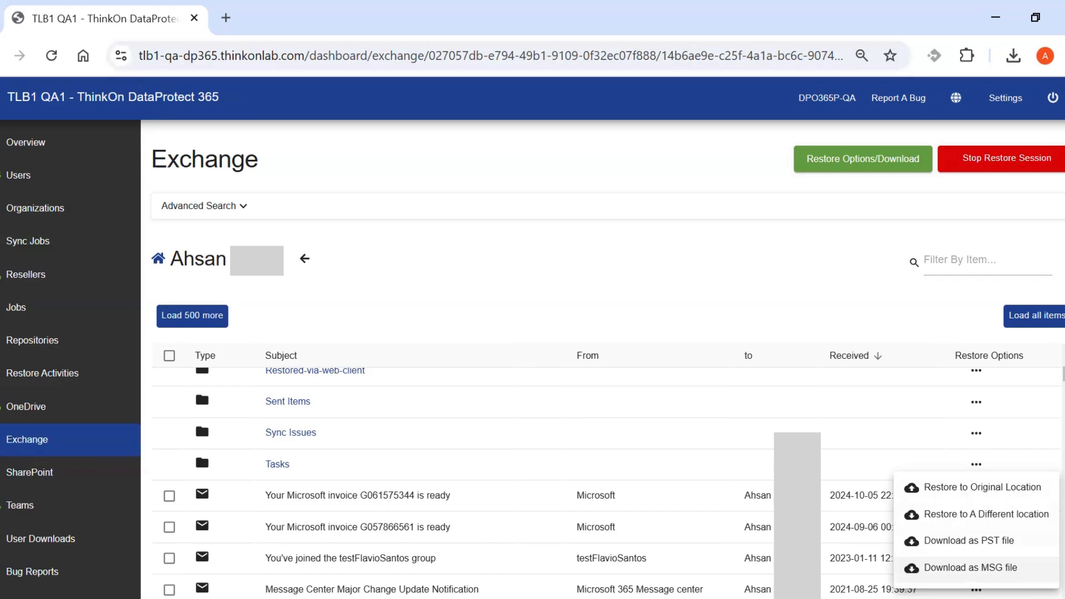
left_click(730, 306)
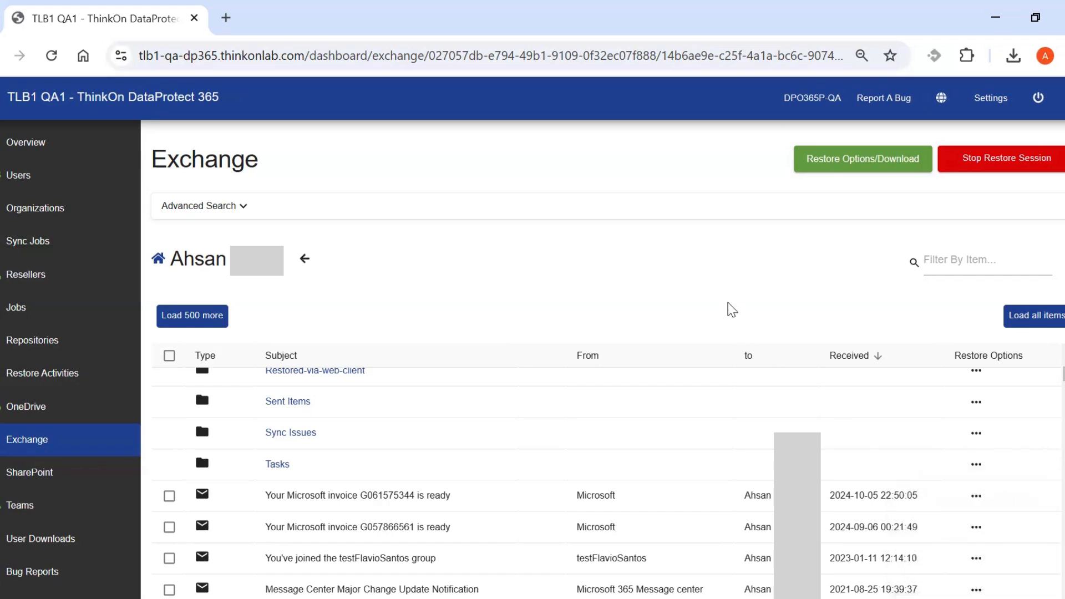
left_click(993, 164)
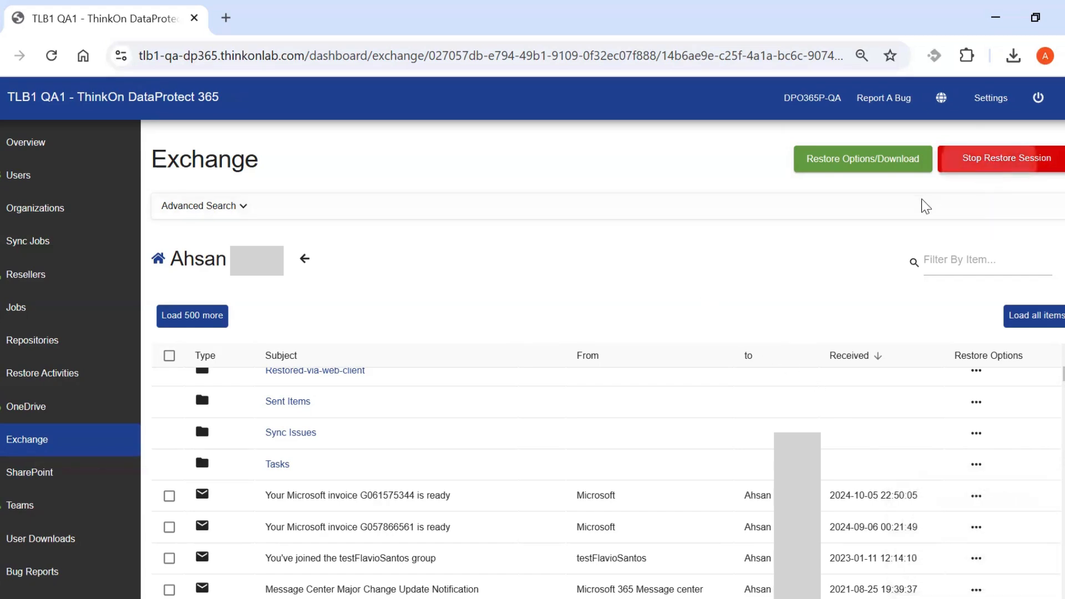
Confirm stopping the restore session and open the Event Log page.
left_click(707, 403)
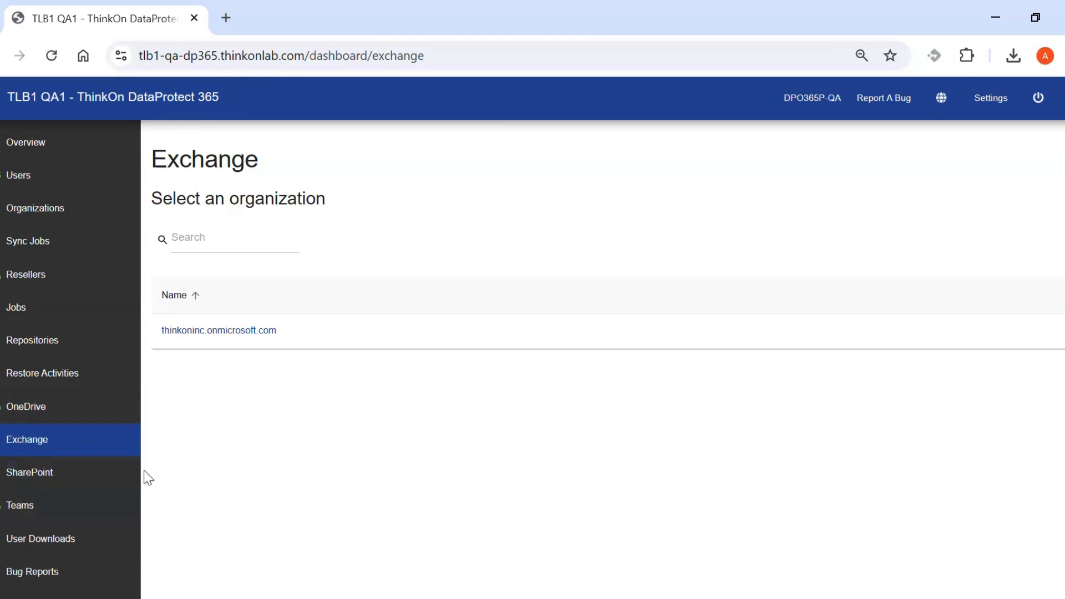
scroll(73, 478, "down", 3)
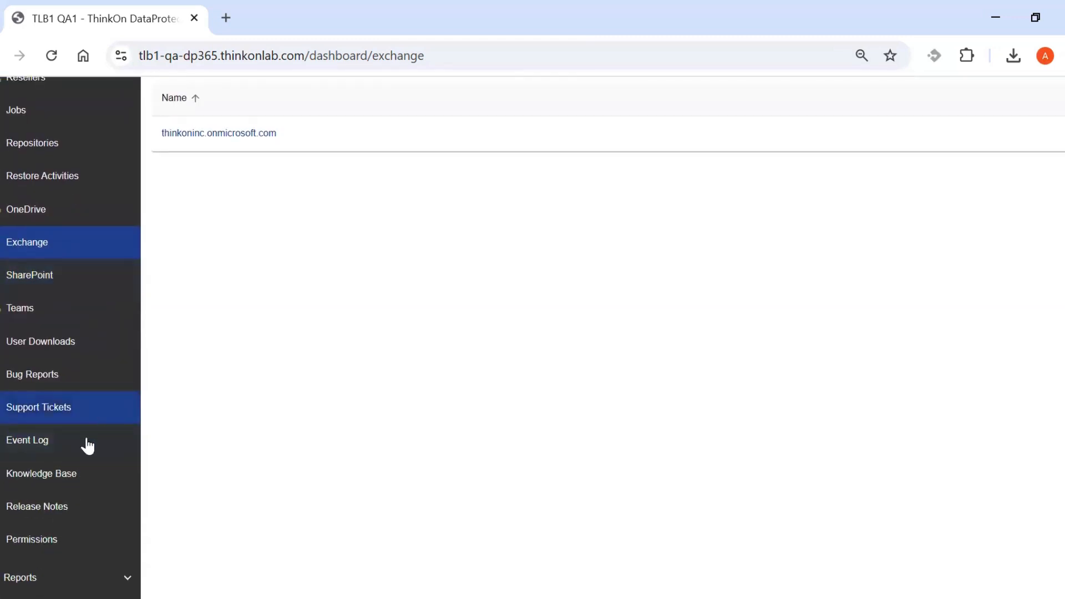
left_click(59, 446)
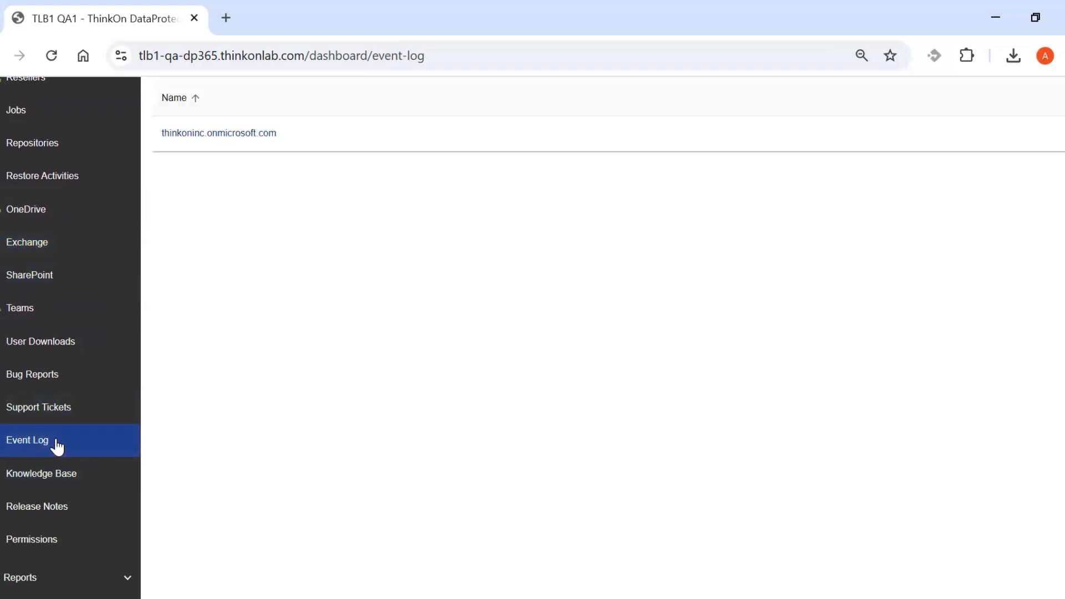
scroll(250, 321, "up", 2)
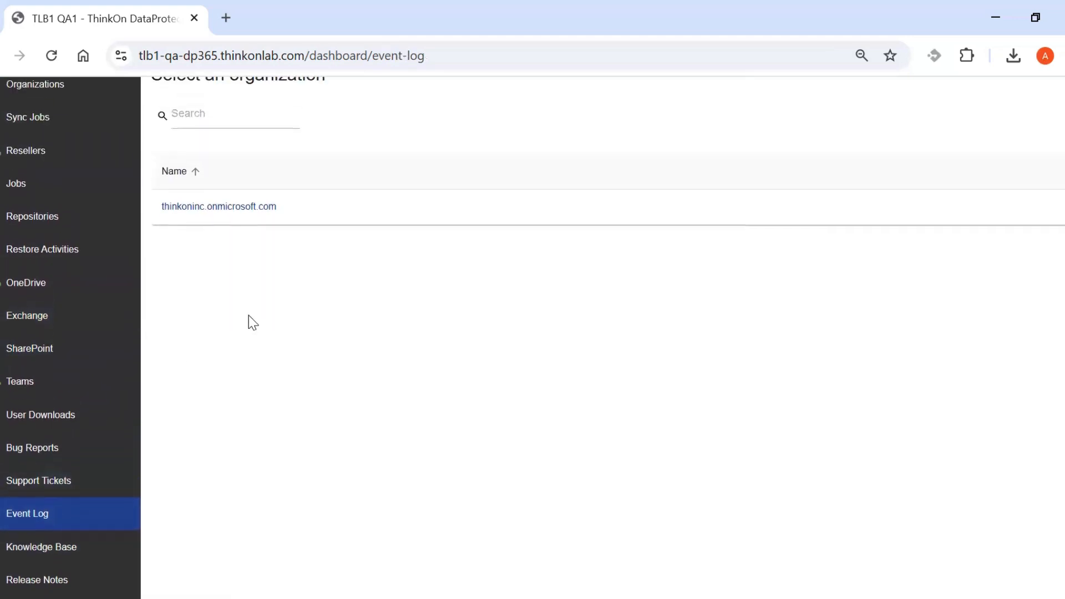
Show thinkoninc.onmicrosoft.com's 15 events, scroll through them, and expand the Reports menu.
left_click(242, 222)
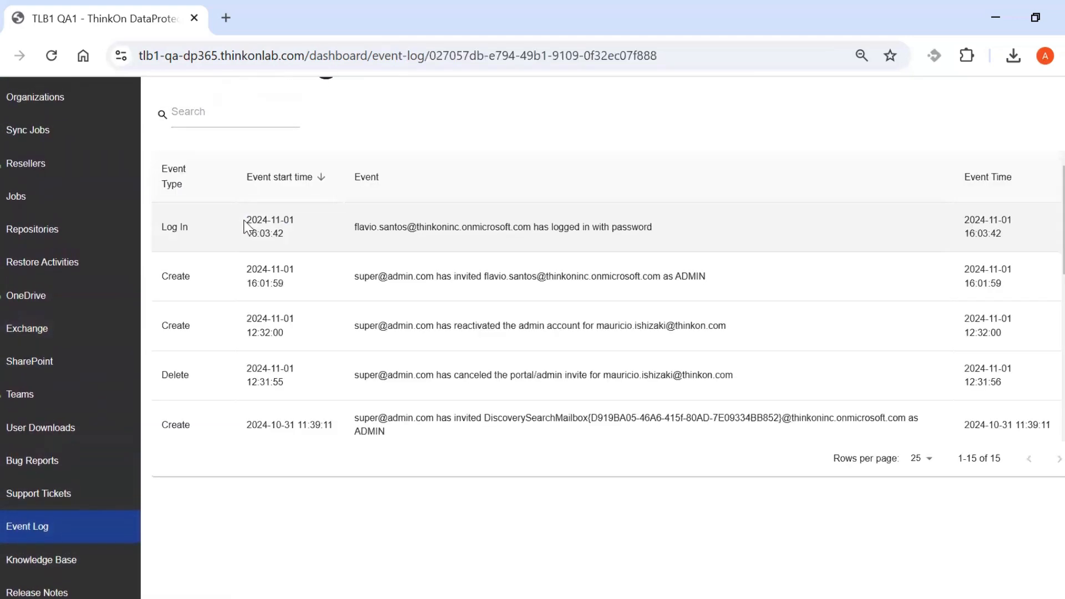
scroll(616, 414, "up", 3)
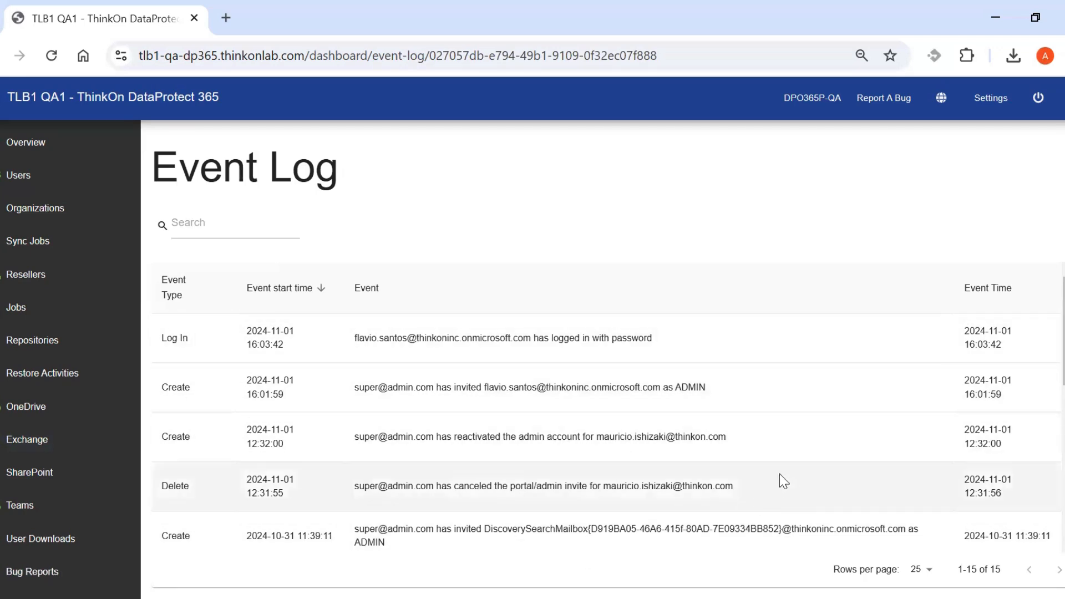
scroll(551, 486, "down", 1)
scroll(499, 487, "down", 4)
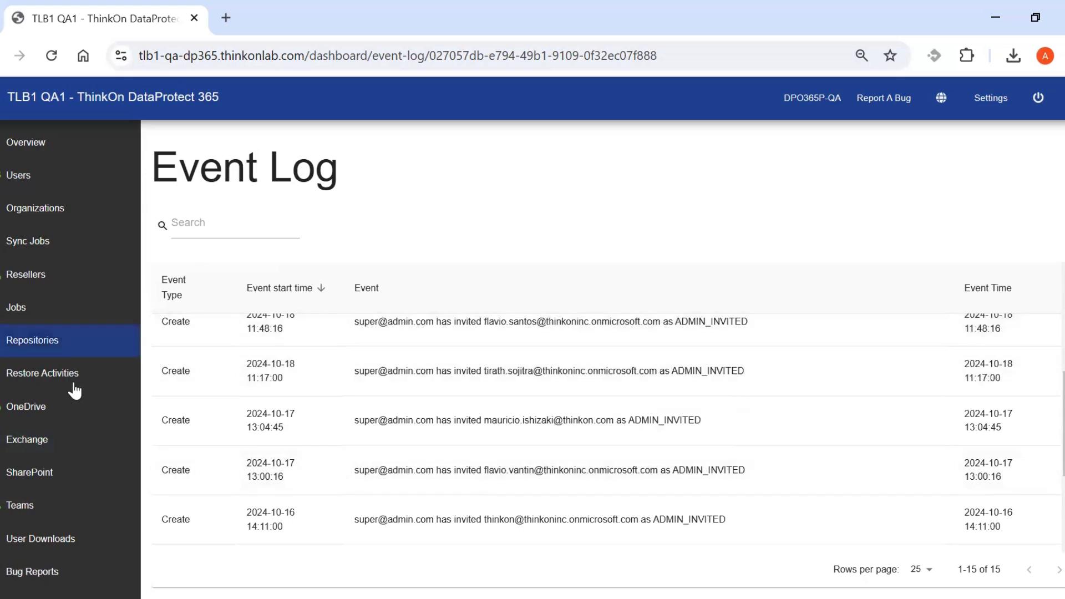
scroll(76, 389, "down", 3)
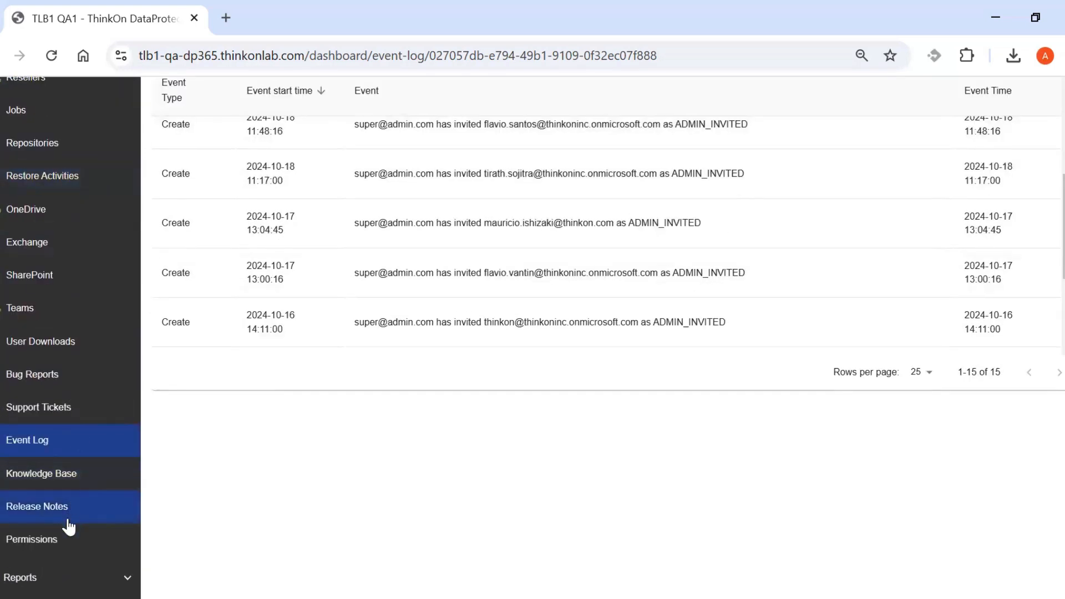
left_click(71, 576)
scroll(71, 544, "down", 2)
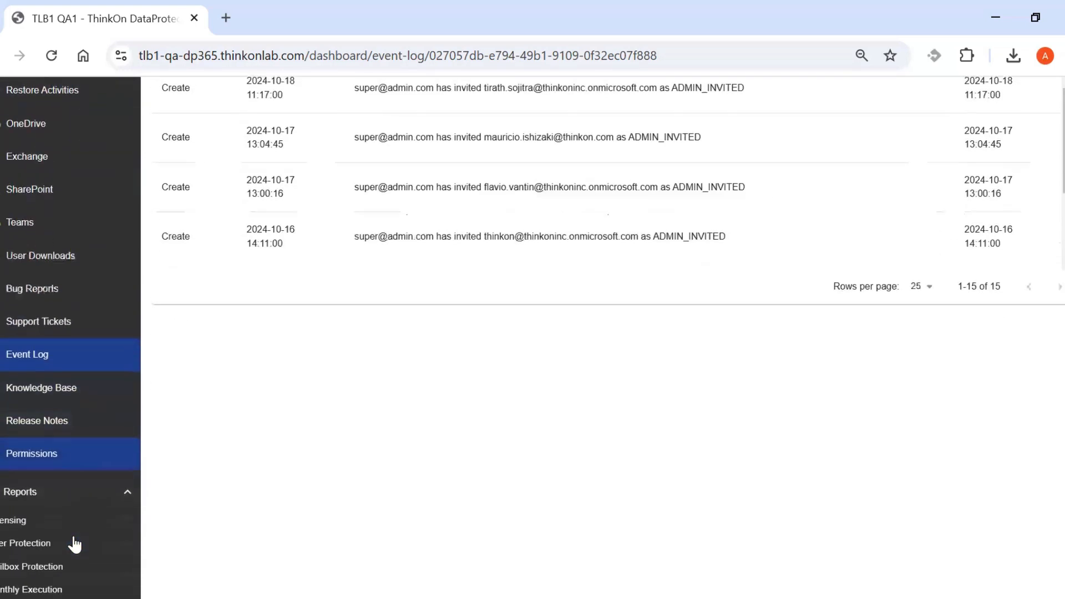
Open the Licensing report and review the list of licensed users.
left_click(60, 514)
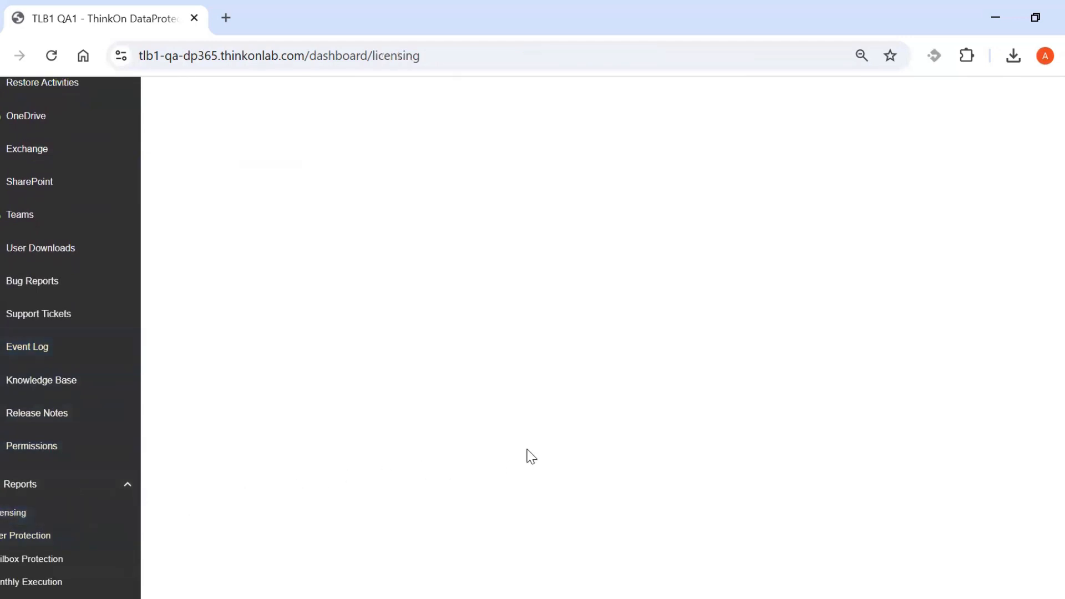
scroll(557, 446, "up", 1)
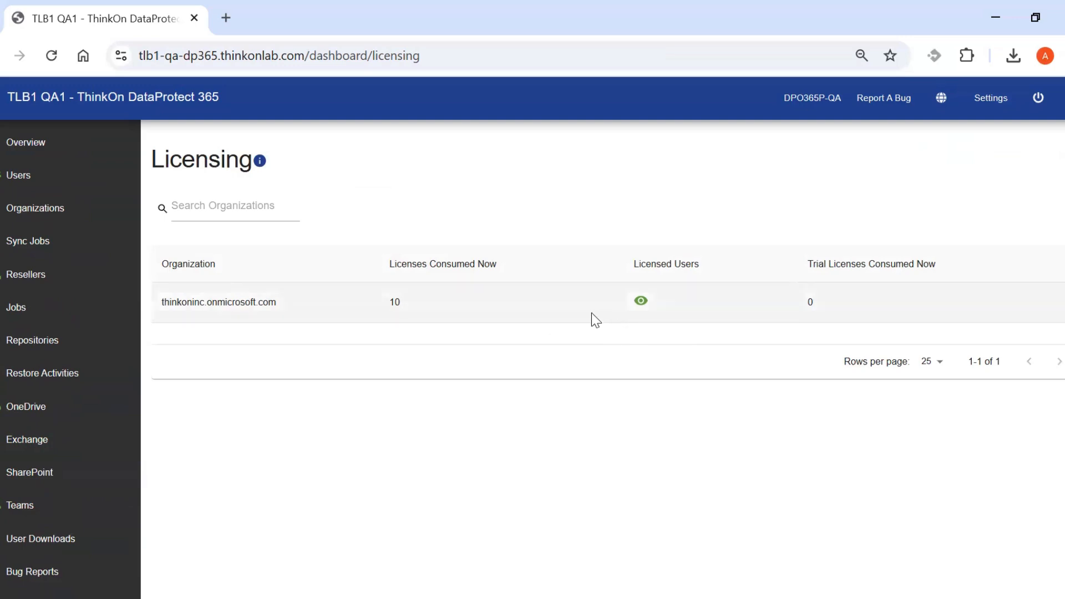
left_click(641, 300)
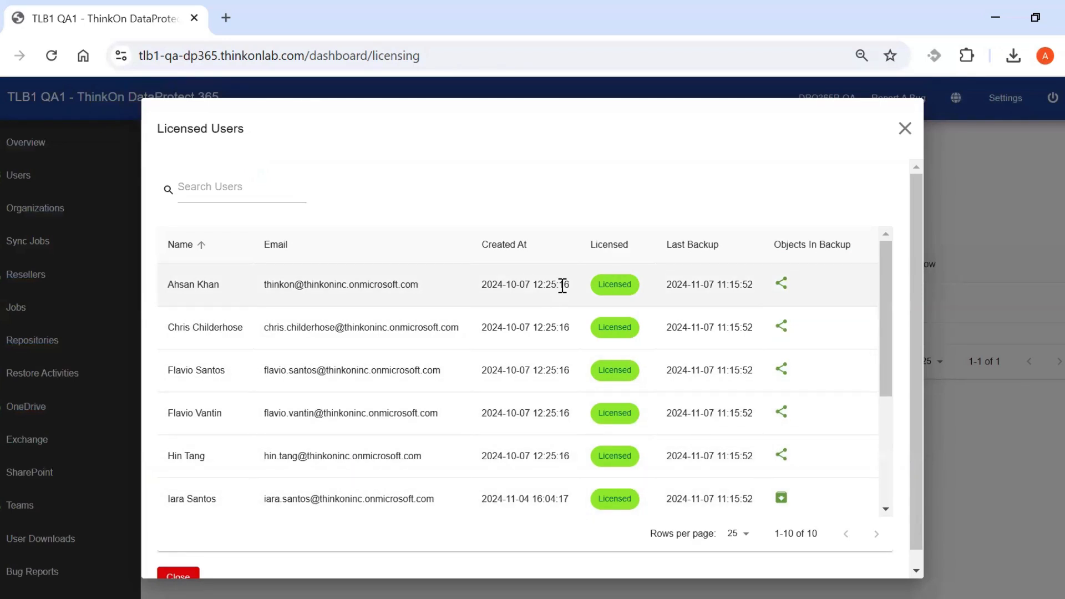
left_click(901, 132)
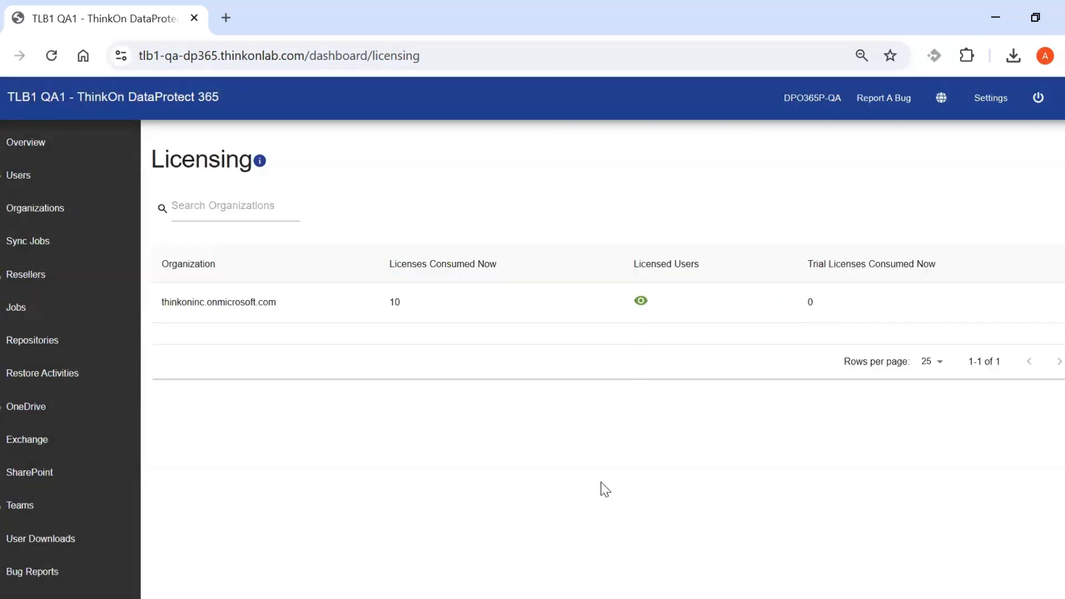
scroll(84, 515, "down", 5)
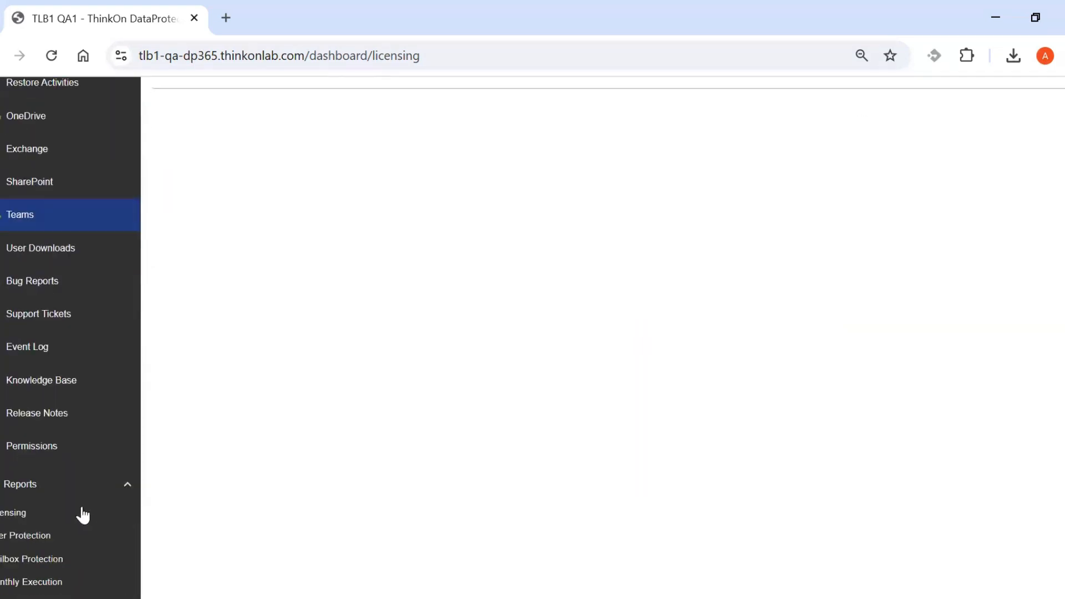
Review User Protection report options with PDF, cancel, then show Monthly Execution's organization list.
left_click(62, 537)
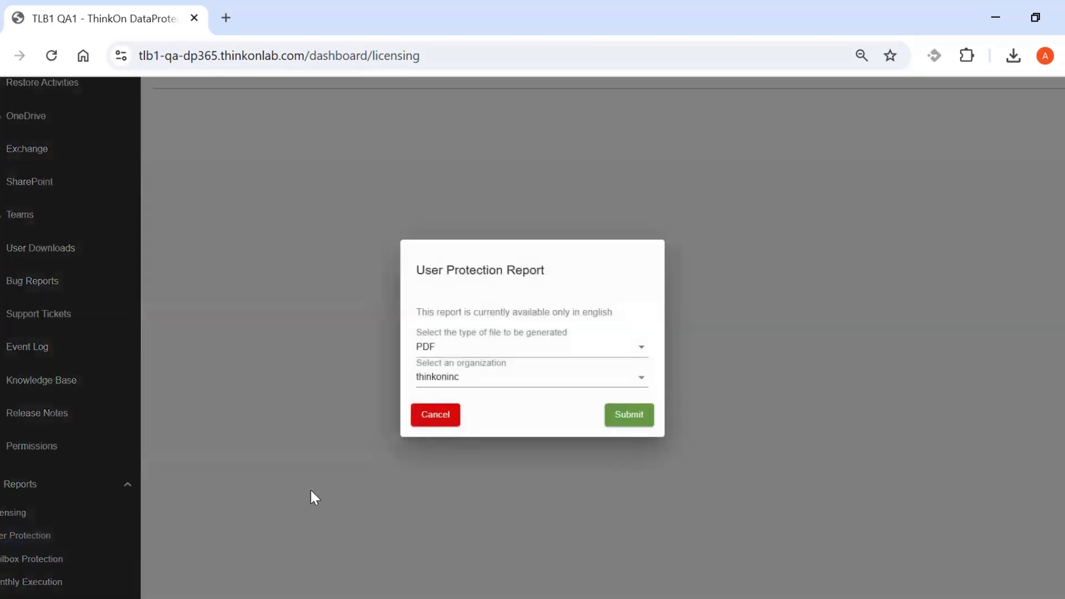
left_click(500, 351)
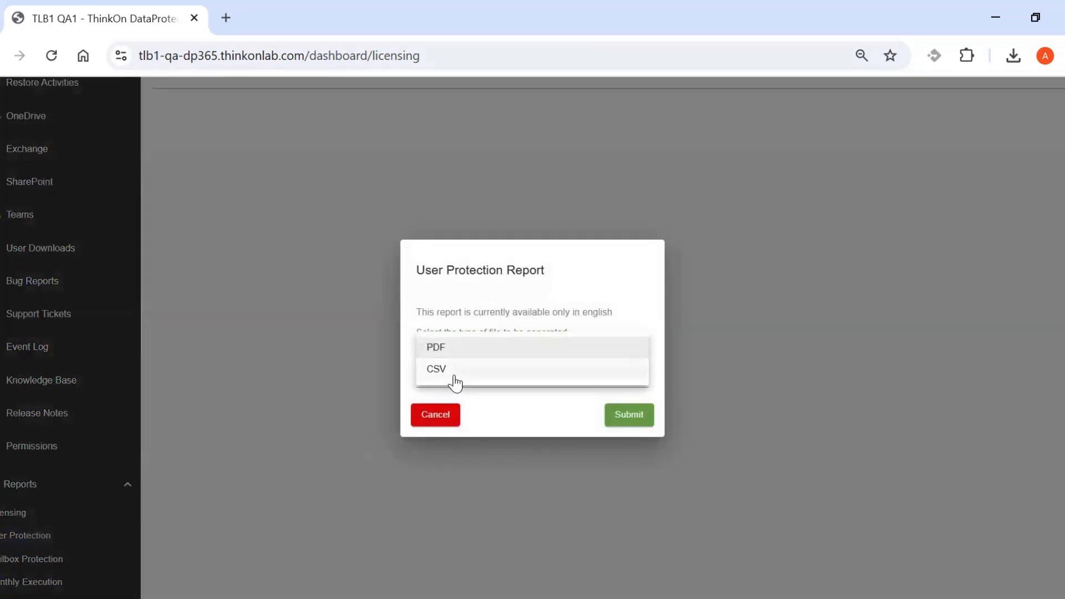
left_click(503, 309)
left_click(451, 417)
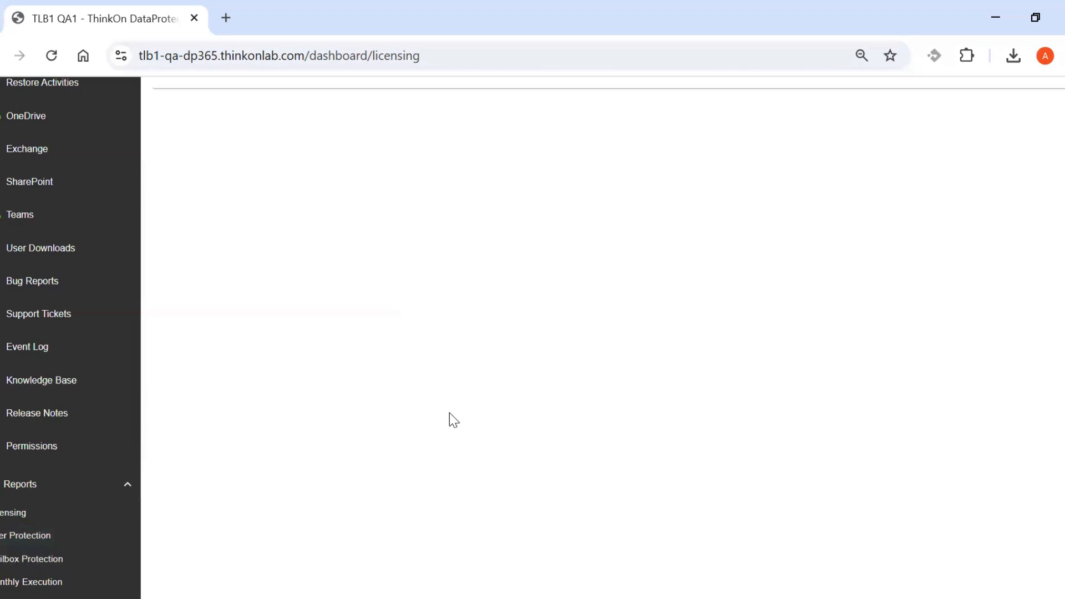
left_click(46, 582)
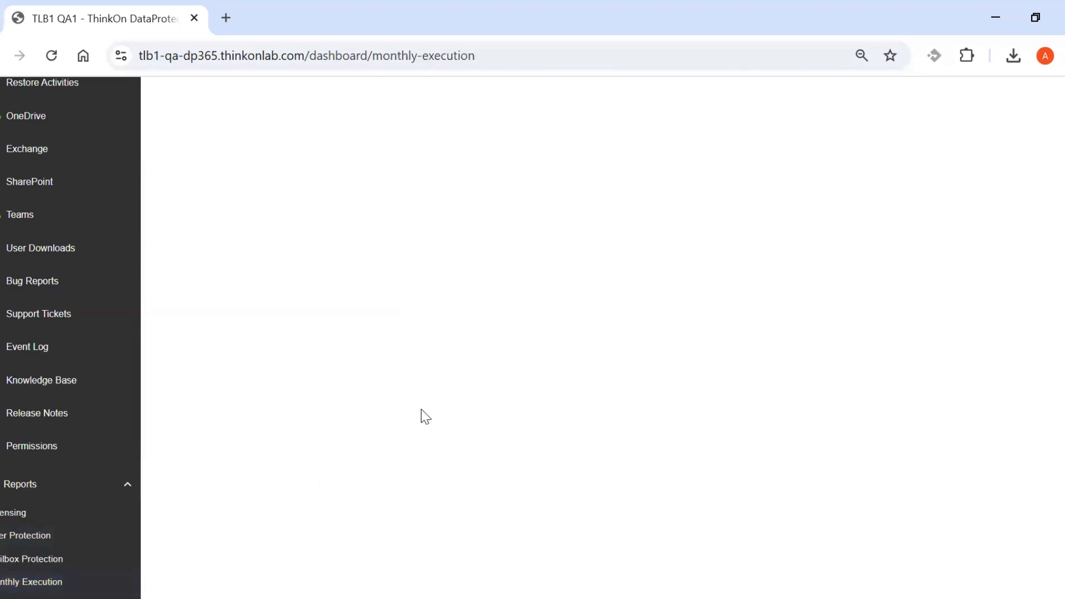
scroll(586, 327, "up", 5)
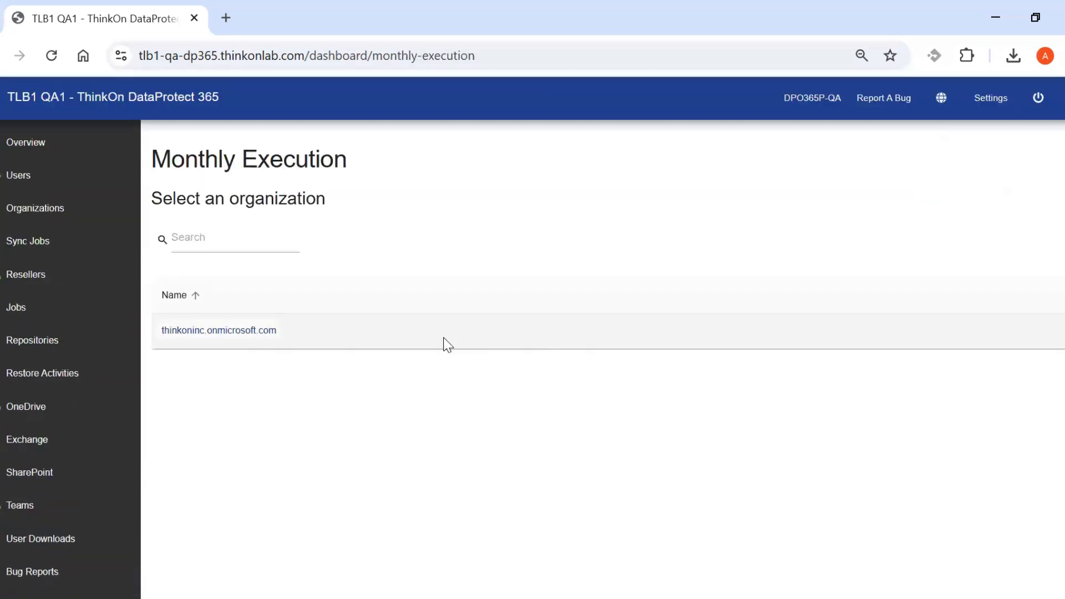
Review the November 2024 job execution grid for thinkoninc.onmicrosoft.com, then go to Organization Settings.
left_click(263, 332)
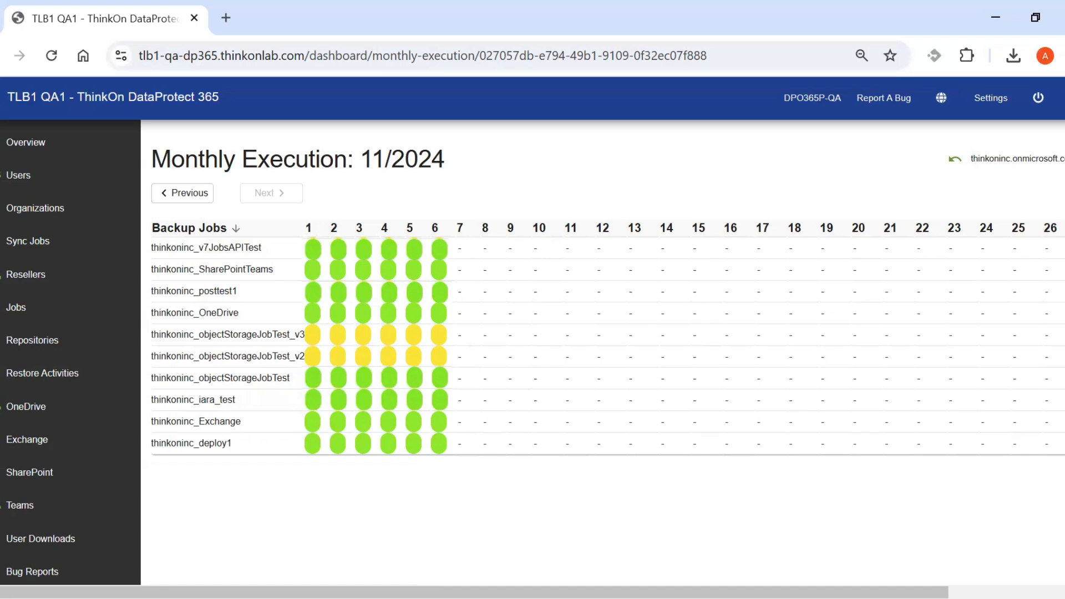
left_click(983, 101)
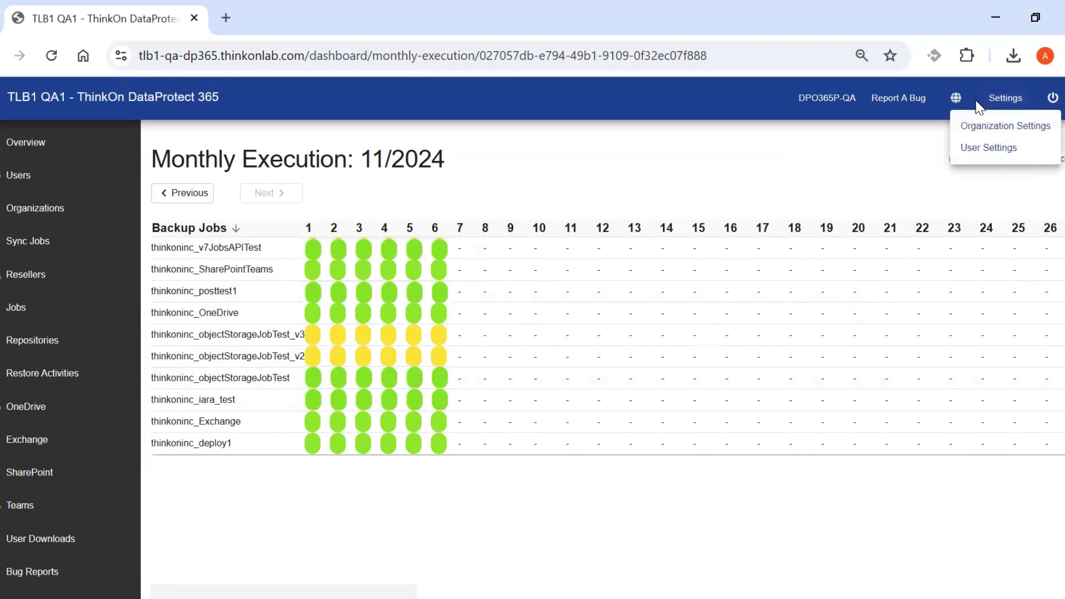
left_click(998, 127)
Edit thinkoninc's organization settings, view the dashboard report subscription options, and discard the edit unsaved.
left_click(244, 338)
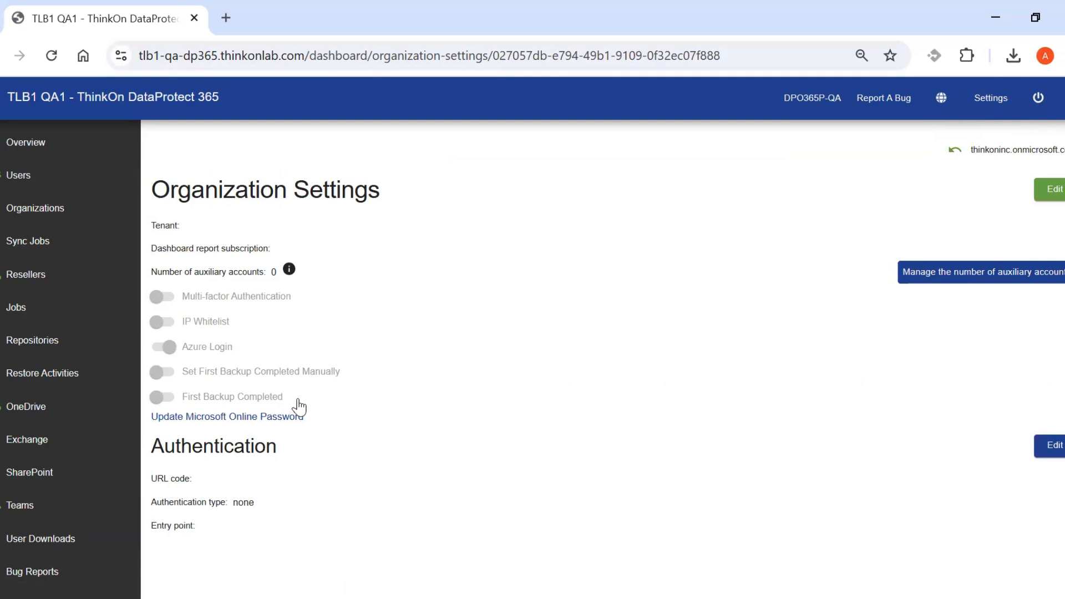
left_click(1053, 194)
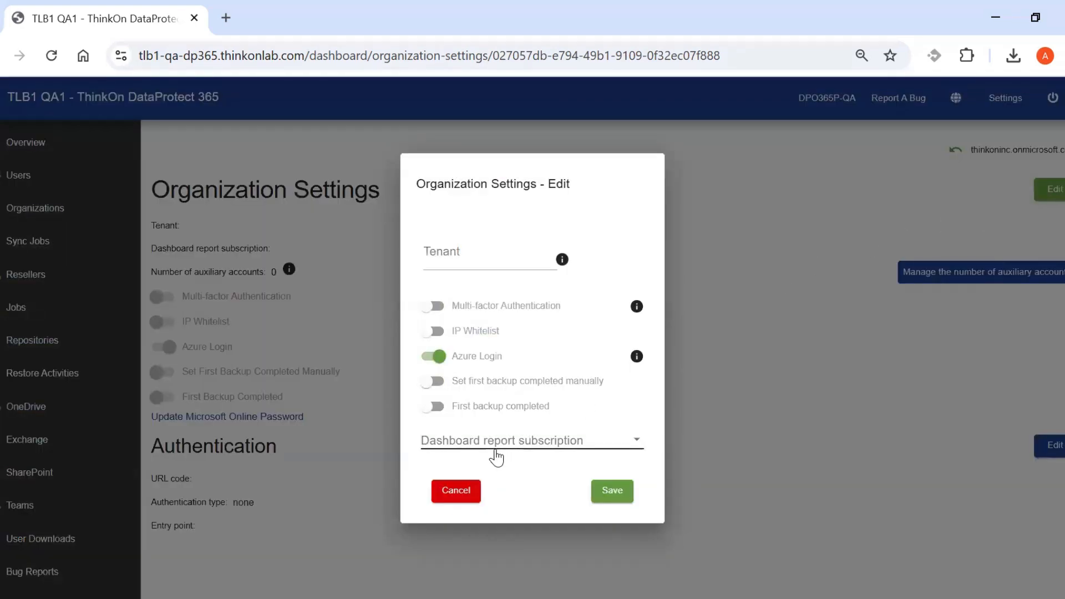
left_click(523, 448)
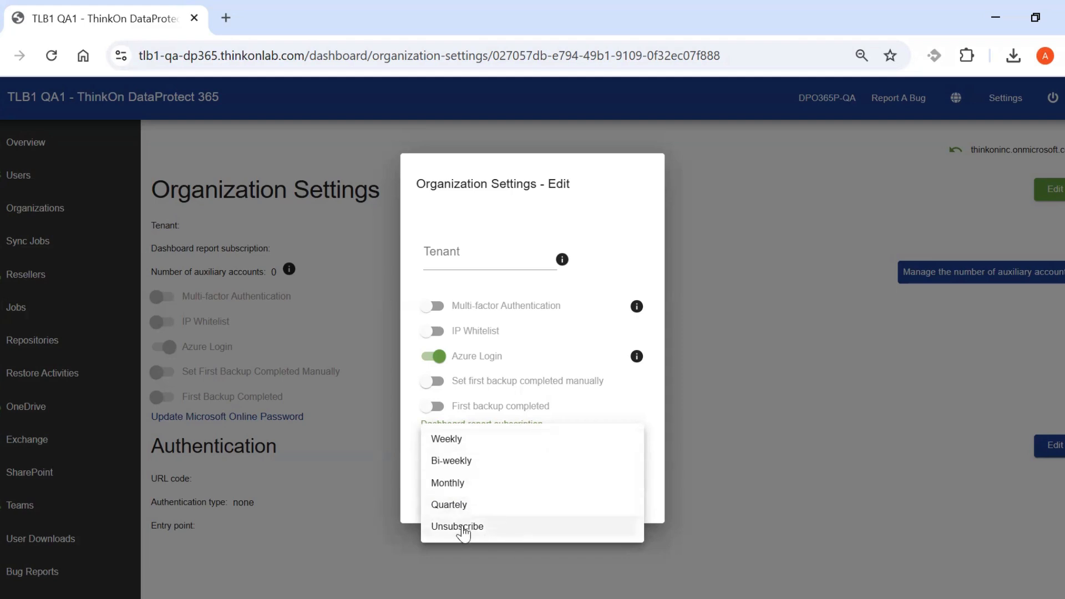
left_click(637, 229)
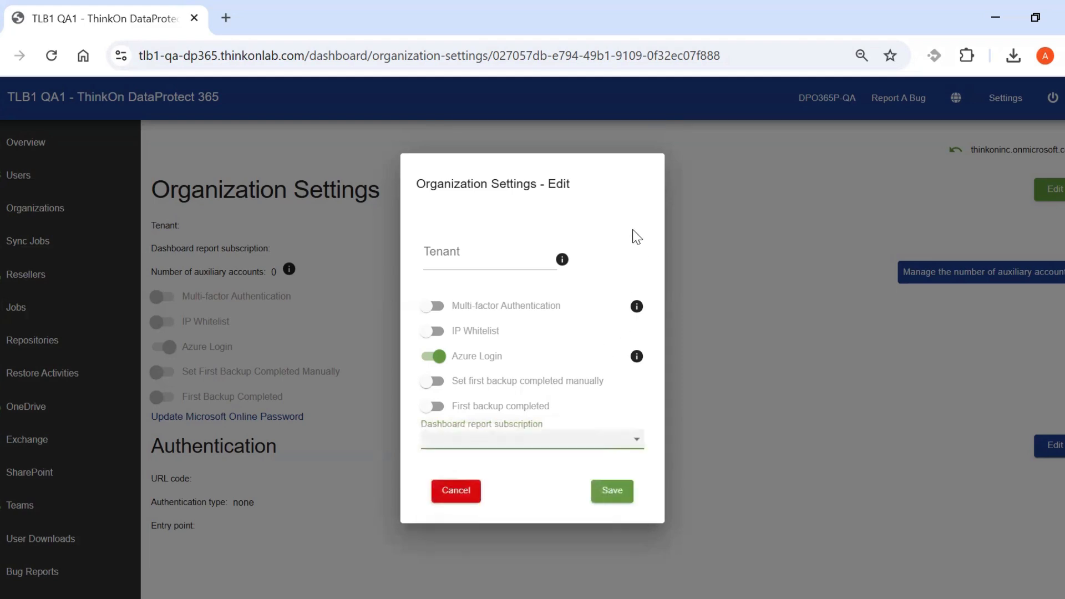
left_click(468, 492)
left_click(638, 390)
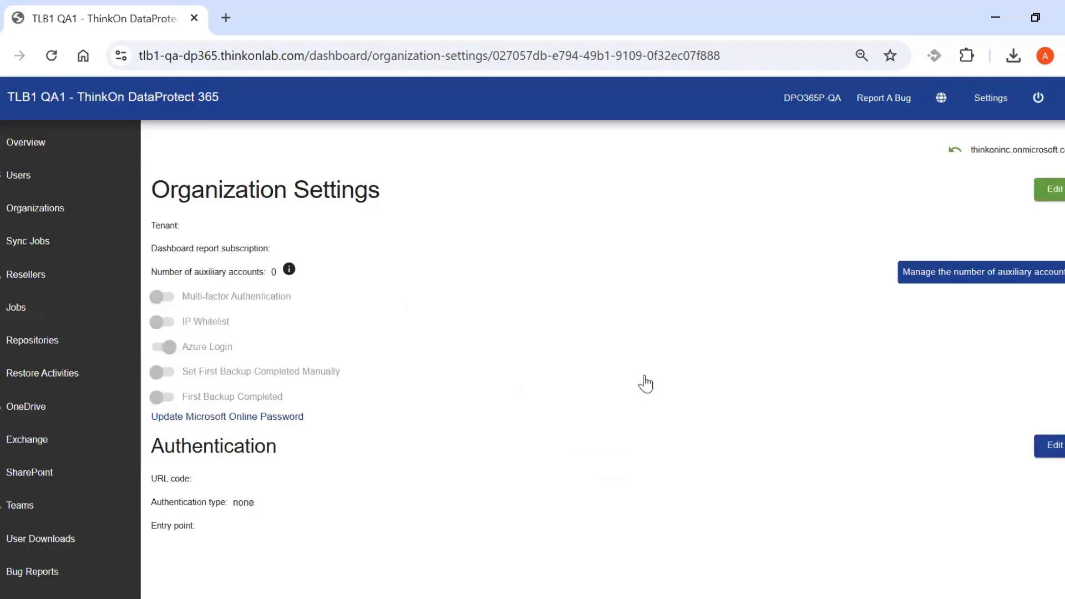
left_click(986, 100)
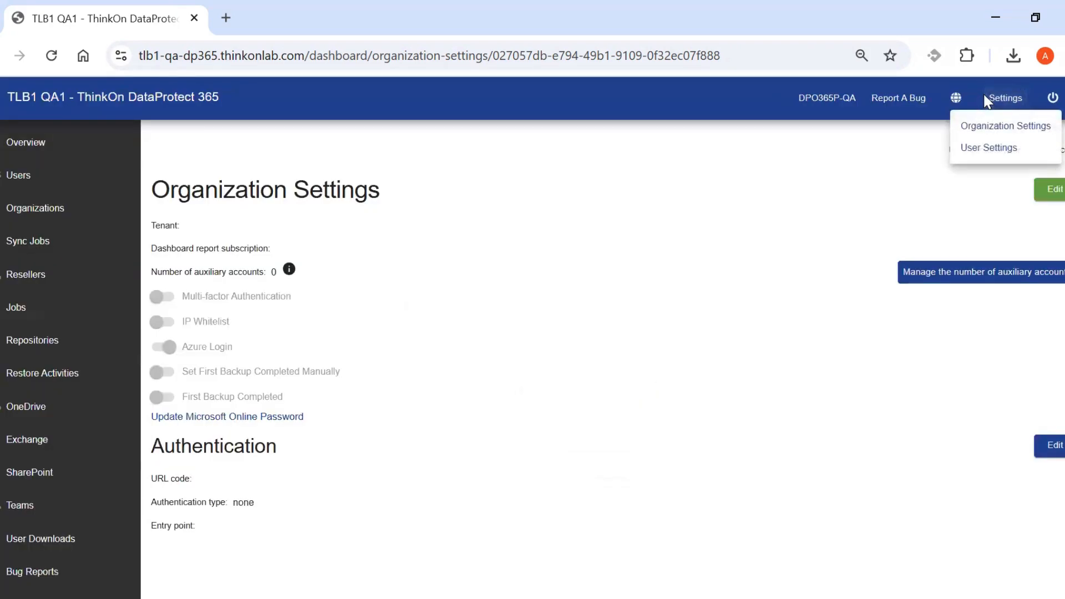
Open User Settings and briefly expand, then collapse, the Change Profile Password section.
left_click(980, 149)
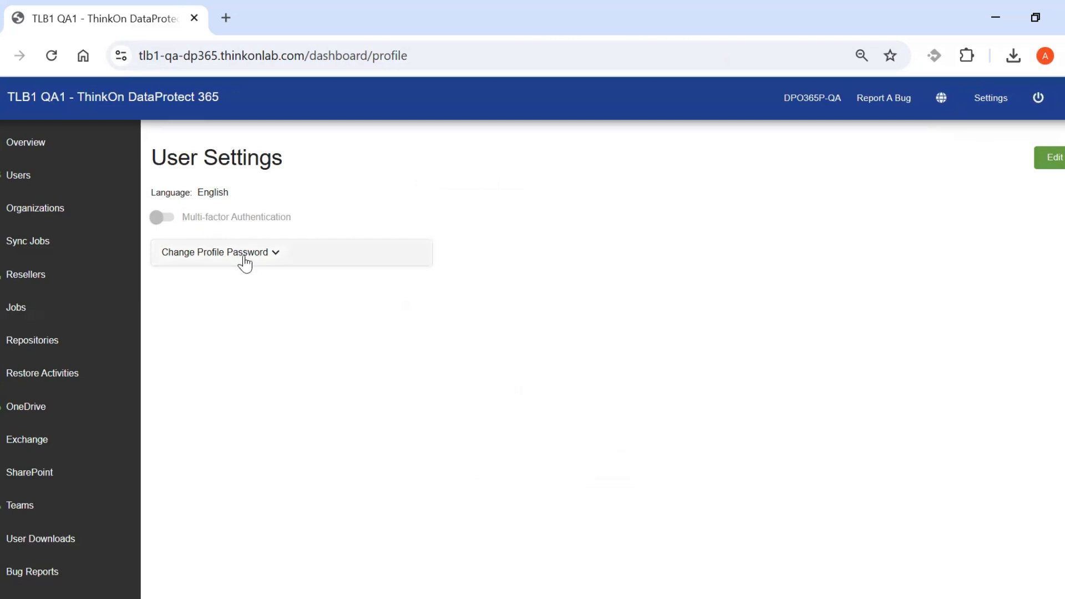
left_click(268, 260)
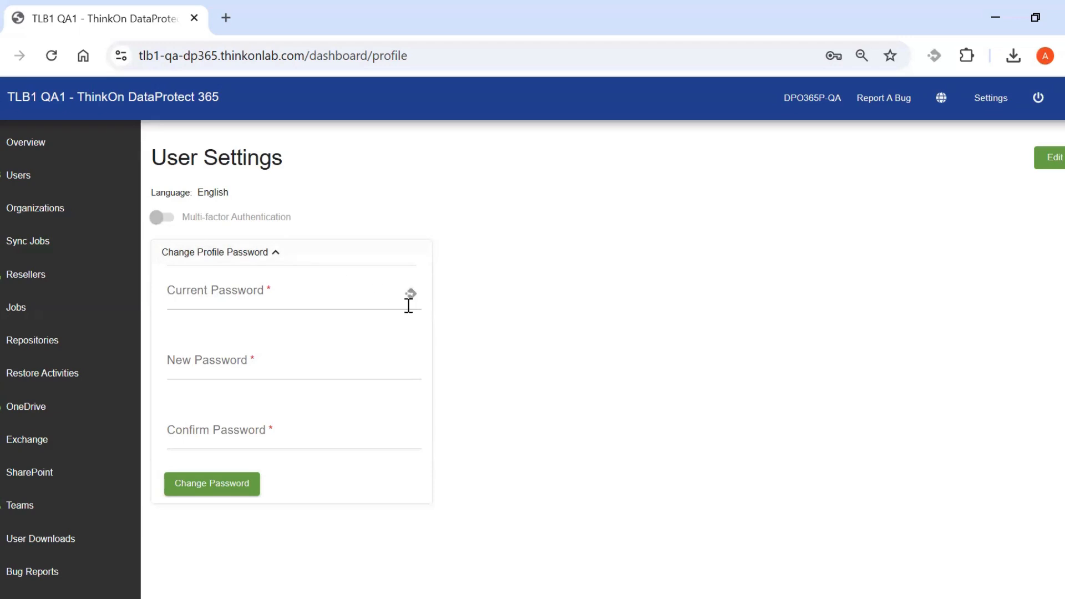
left_click(257, 256)
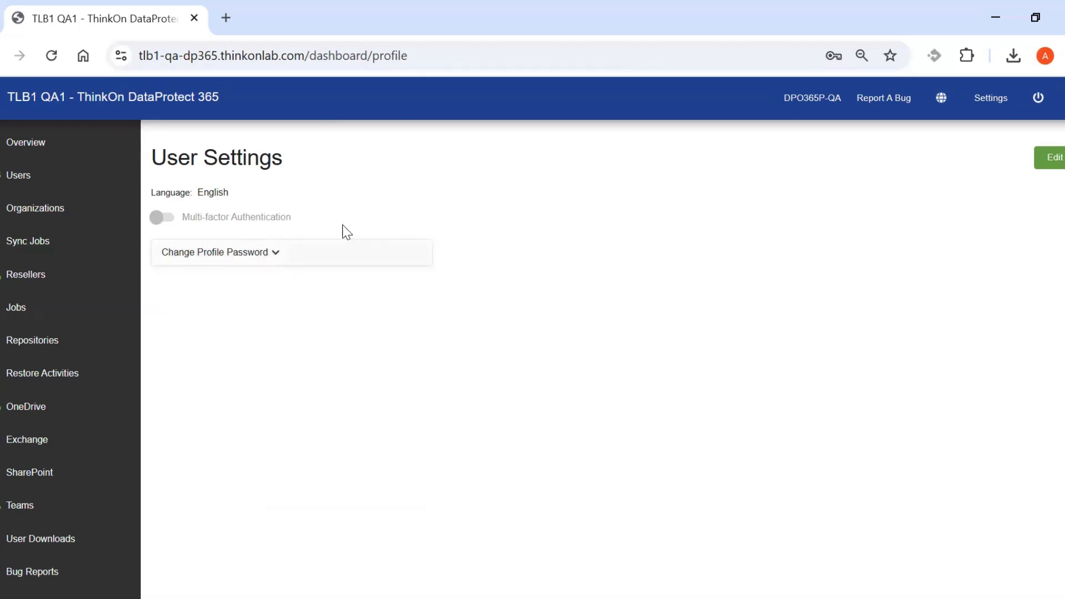
Open the thinkoninc.onmicrosoft.com Overview dashboard showing 10 backup jobs, 8 repositories and 10 licenses.
left_click(11, 147)
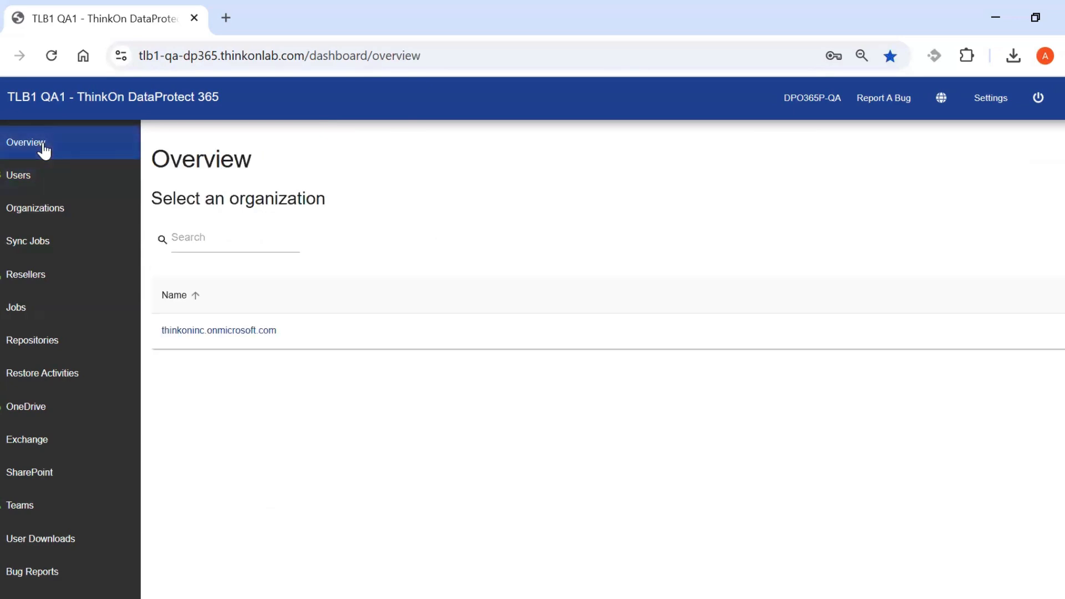
left_click(244, 333)
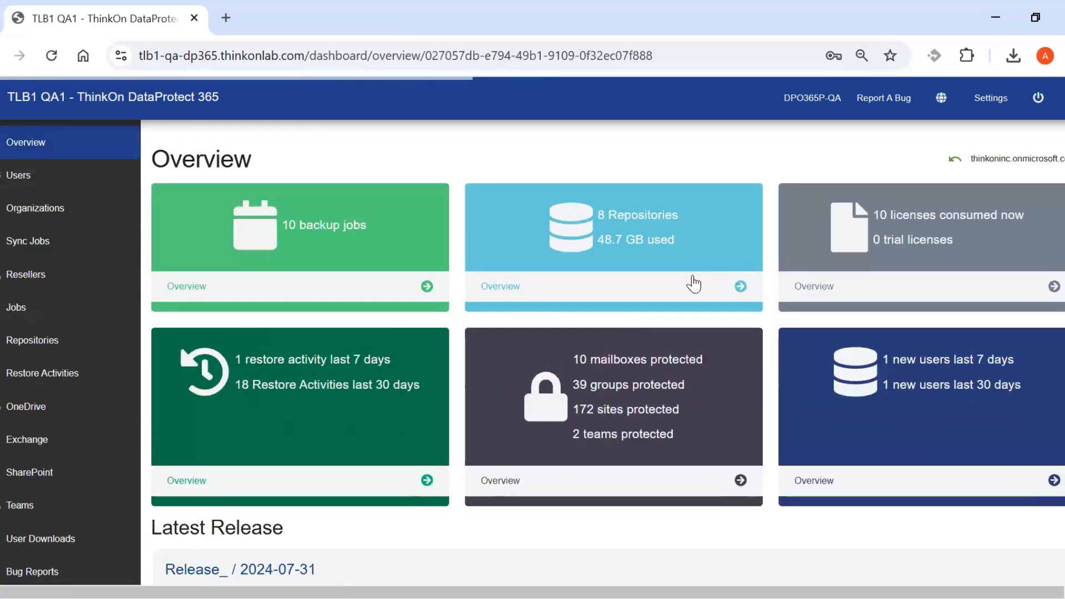